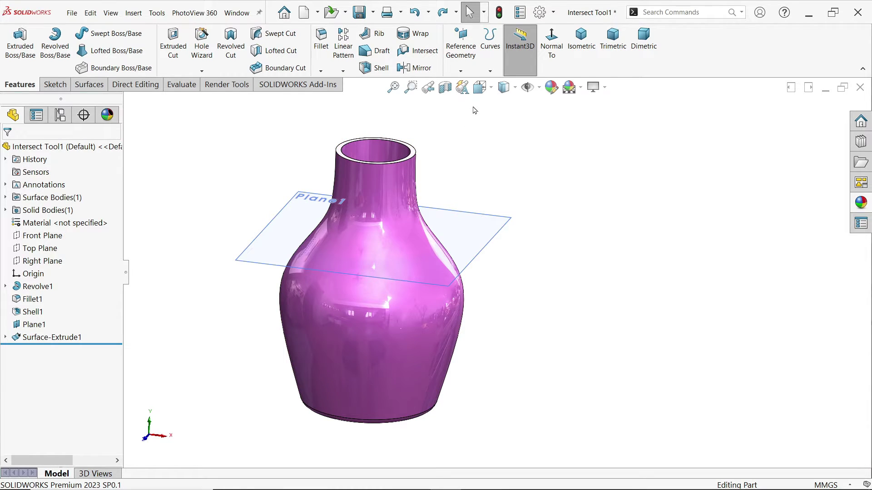
Step: Section the vase on the Front Plane to expose its hollow shelled wall
left_click(445, 87)
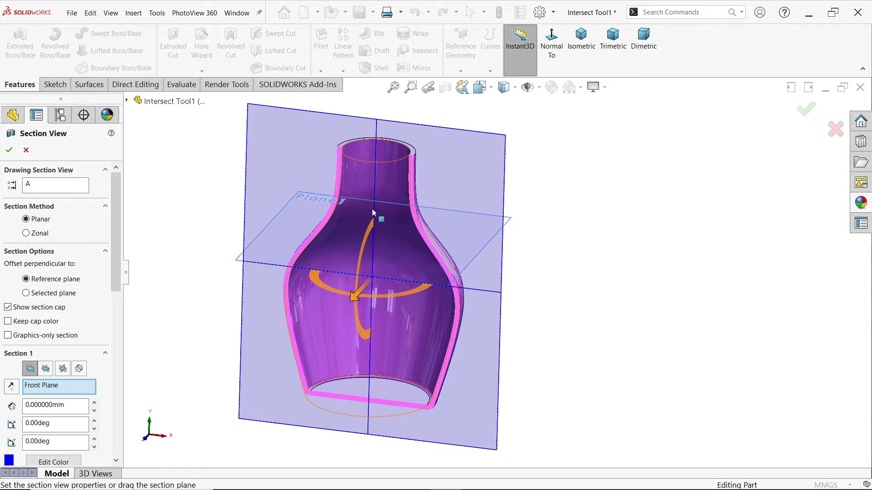
Step: Accept the section view, then toggle it off to show the full vase with Plane1 across its neck
left_click(9, 150)
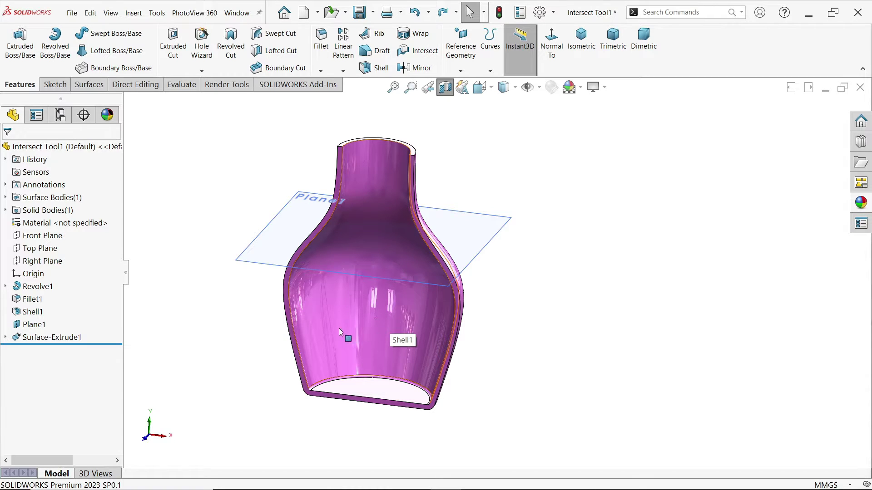
left_click(445, 88)
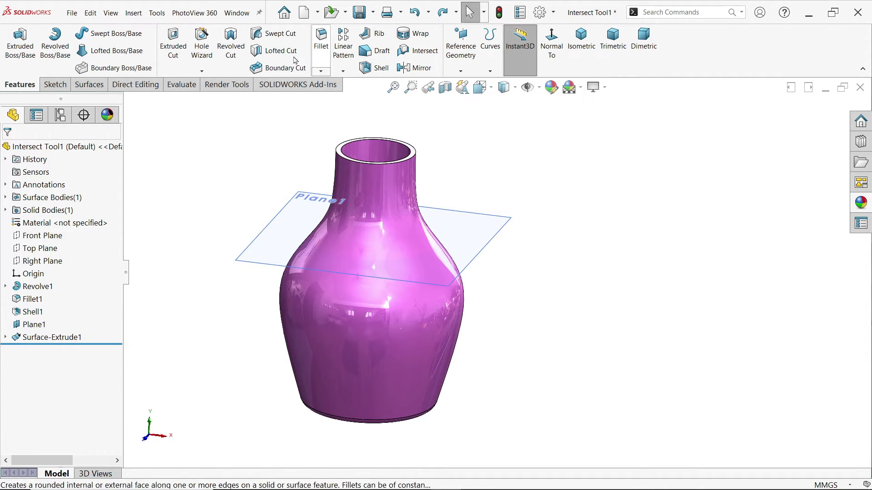
Step: Start an Insert > Features > Intersect feature with Plane1 as the first tool
left_click(134, 14)
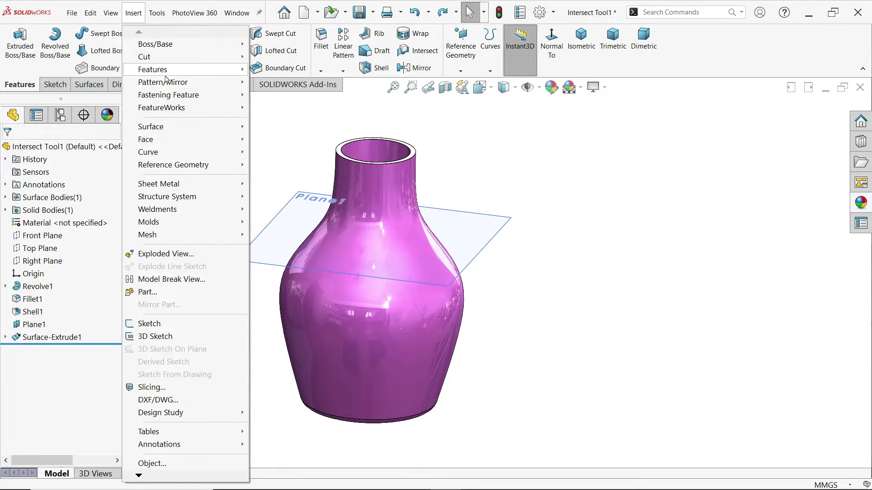
mouse_move(168, 70)
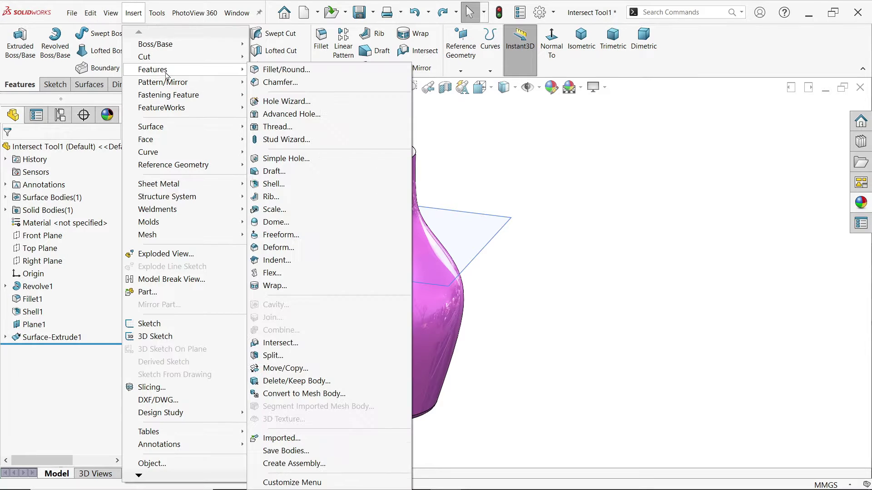
left_click(280, 344)
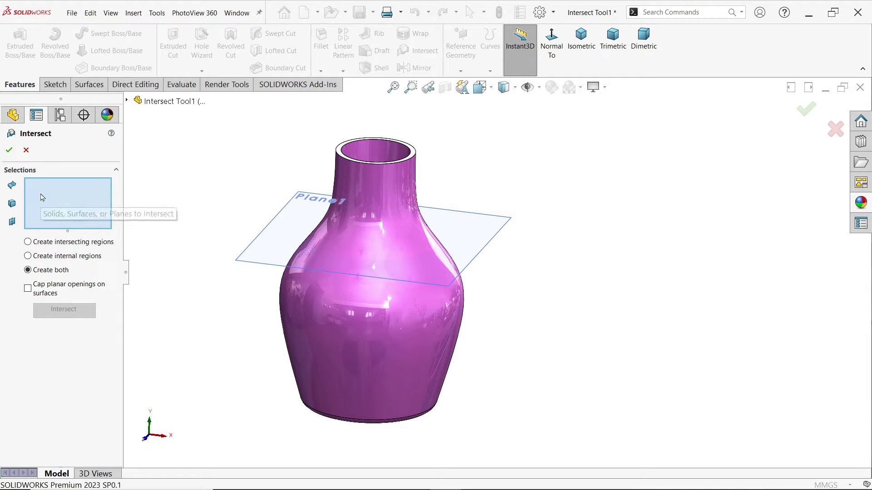
left_click(303, 204)
Step: Add the Shell1 vase body and compute the intersecting regions, Region 1 and Region 2
left_click(357, 176)
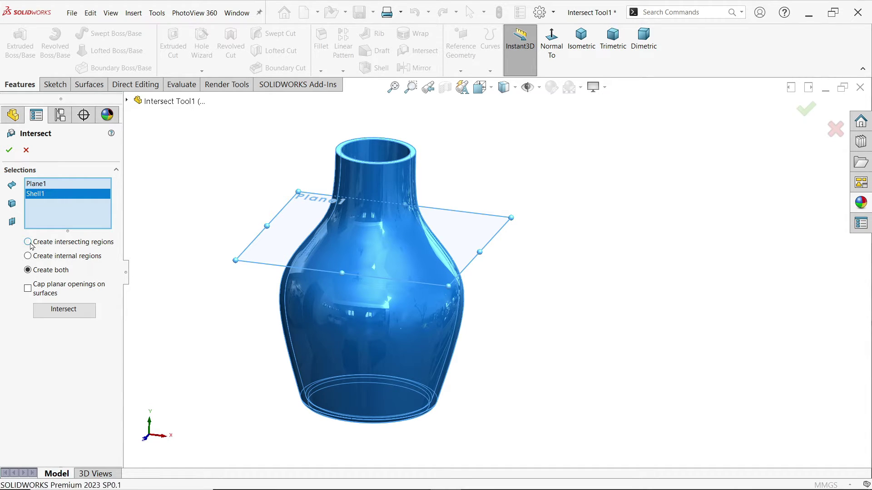
left_click(64, 310)
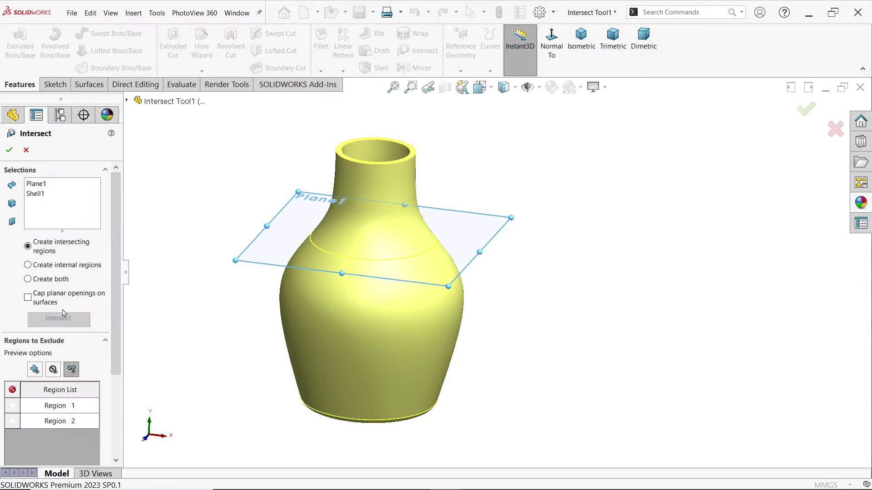
scroll(60, 327, "down", 3)
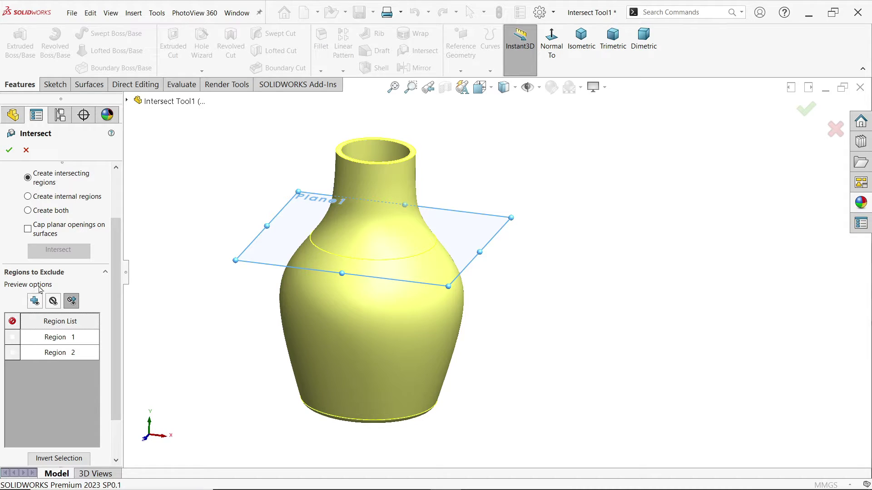
left_click(33, 302)
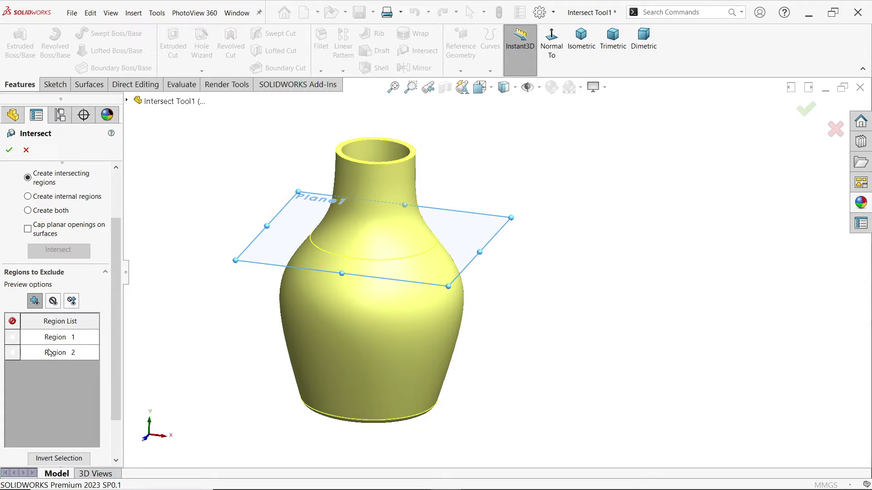
left_click(12, 337)
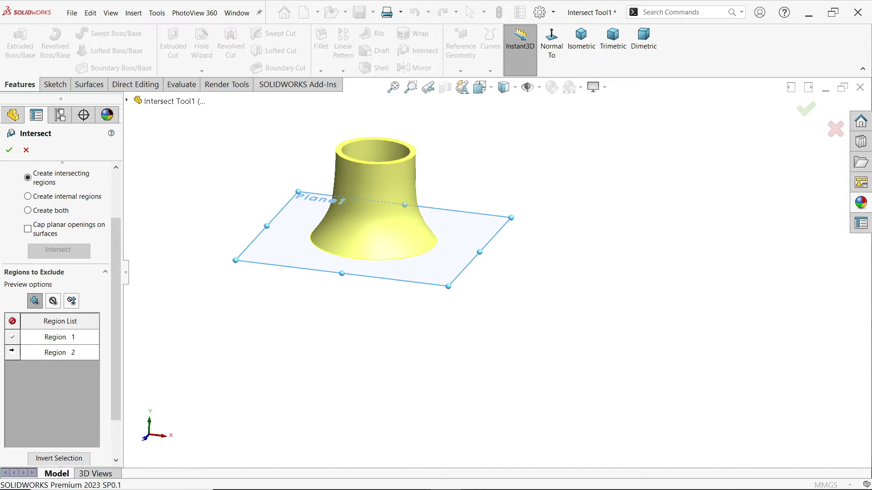
left_click(12, 353)
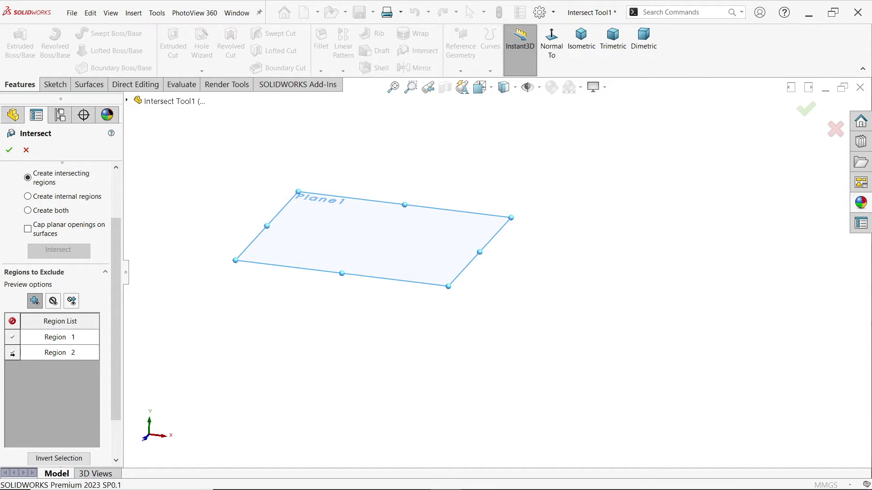
left_click(13, 352)
left_click(13, 337)
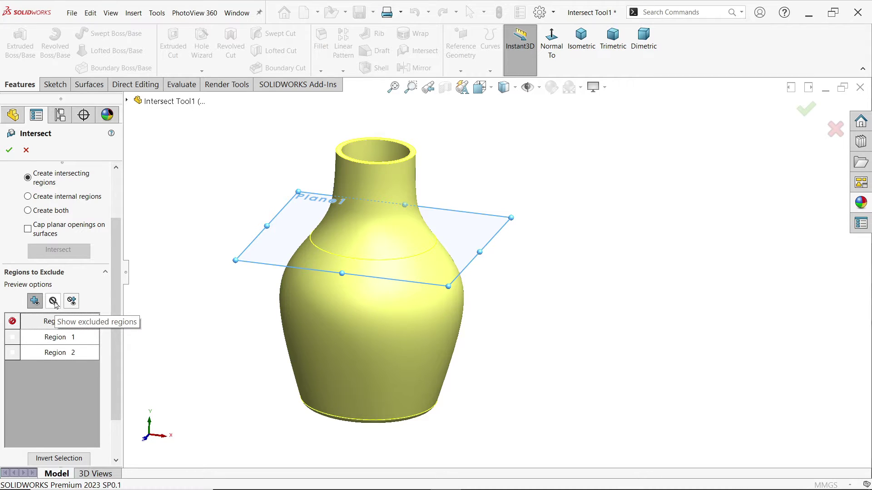
left_click(53, 301)
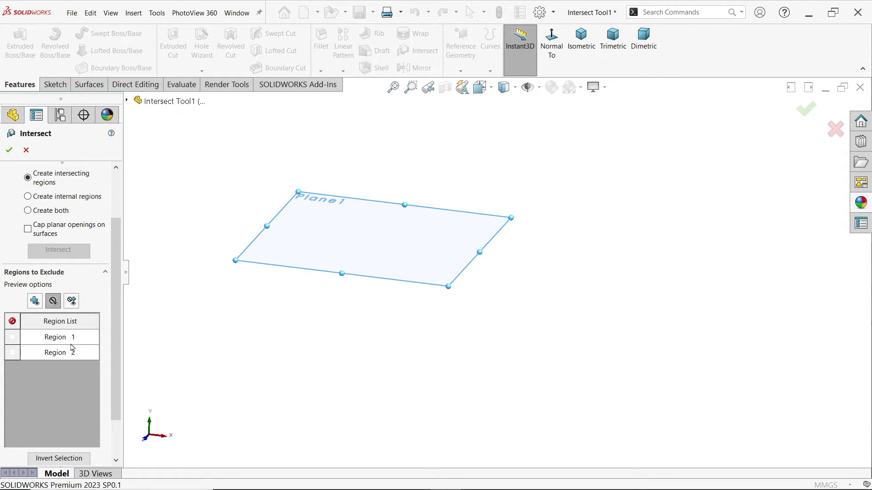
left_click(12, 337)
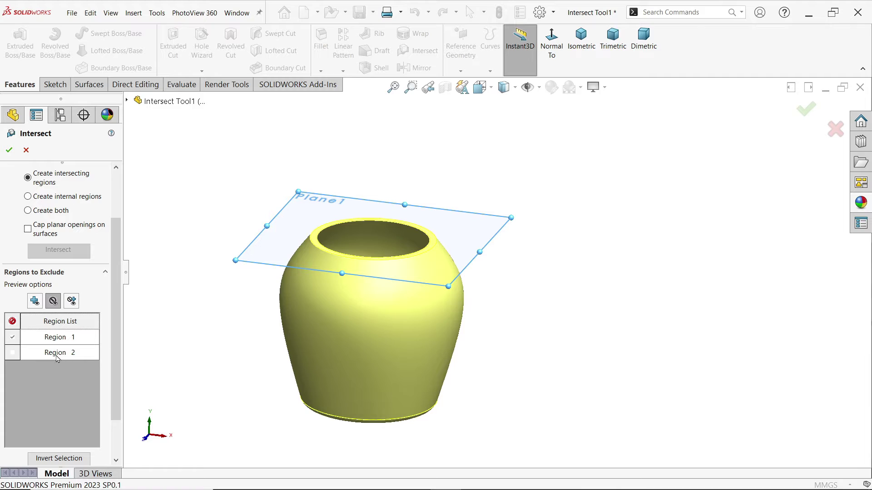
left_click(12, 353)
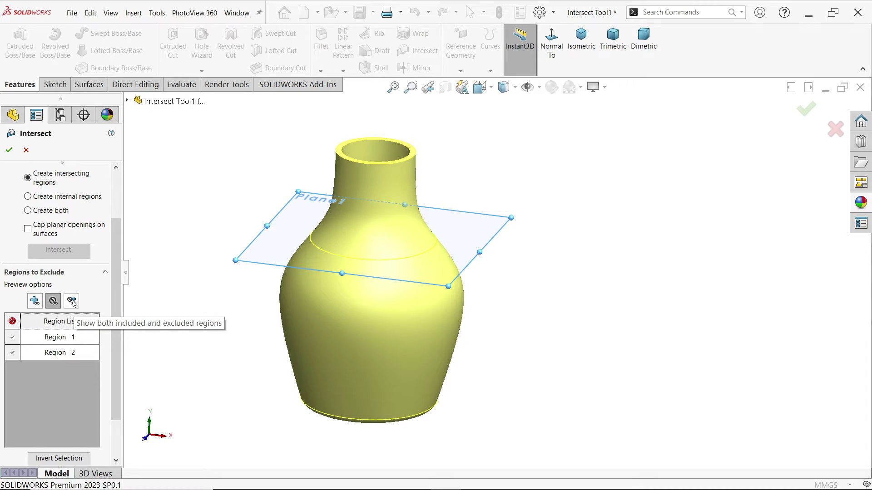
left_click(72, 302)
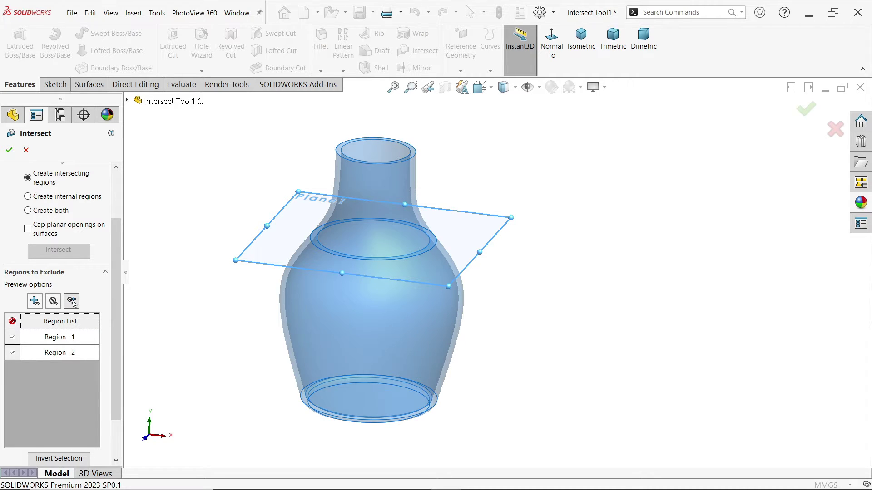
left_click(13, 337)
left_click(12, 353)
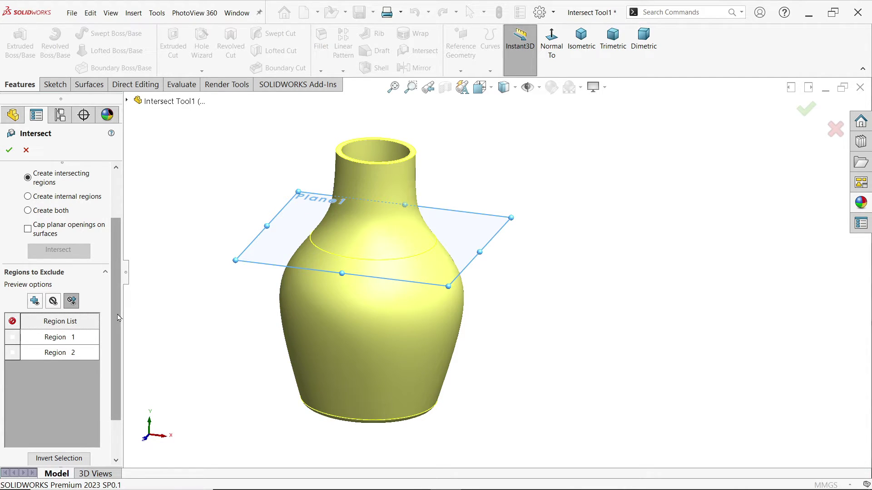
scroll(114, 366, "down", 2)
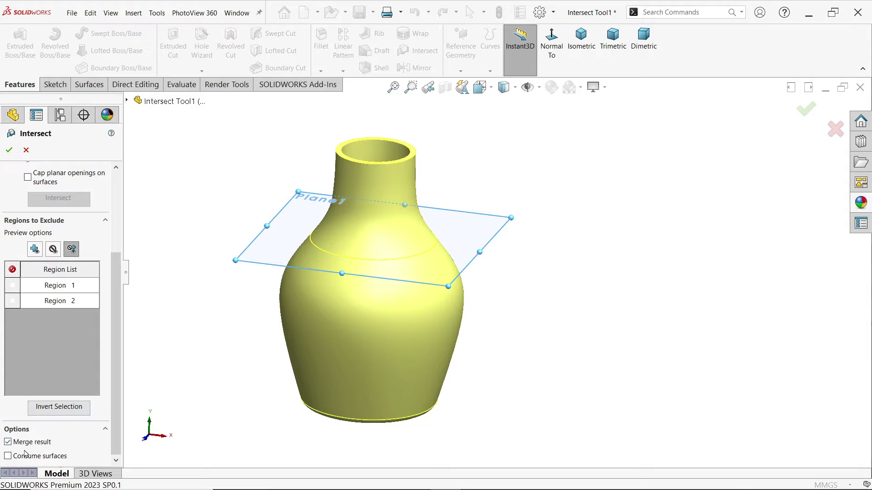
Step: Turn off Merge result, exclude the neck Region 2, and confirm Intersect4
left_click(8, 442)
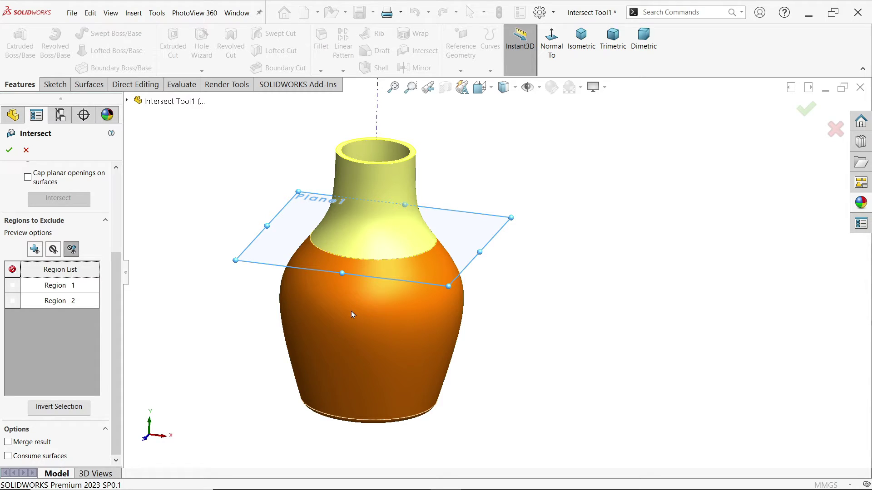
left_click(17, 302)
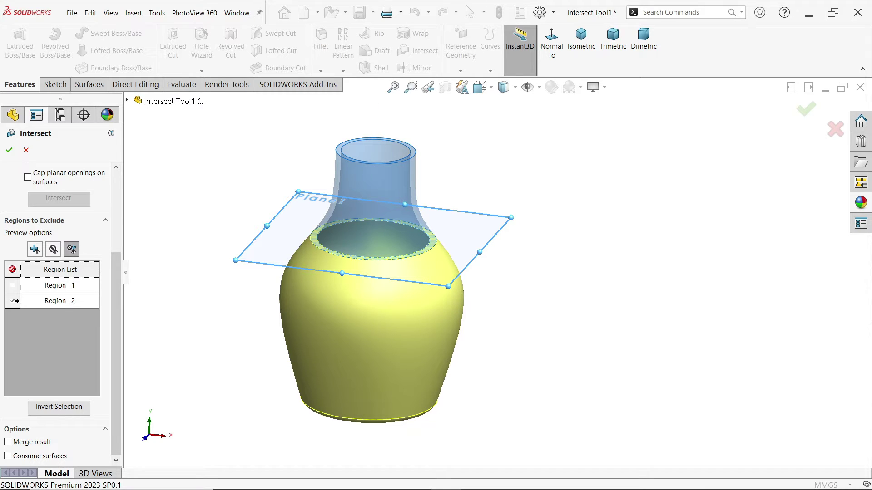
left_click(12, 301)
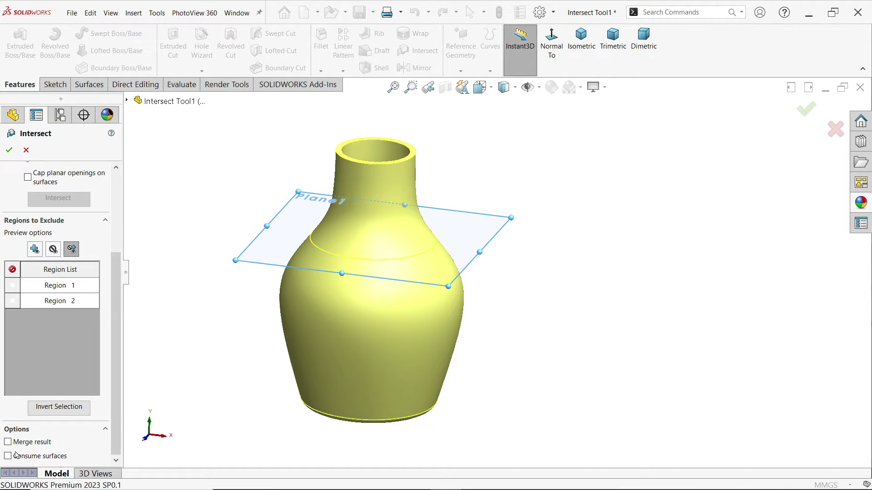
left_click(9, 304)
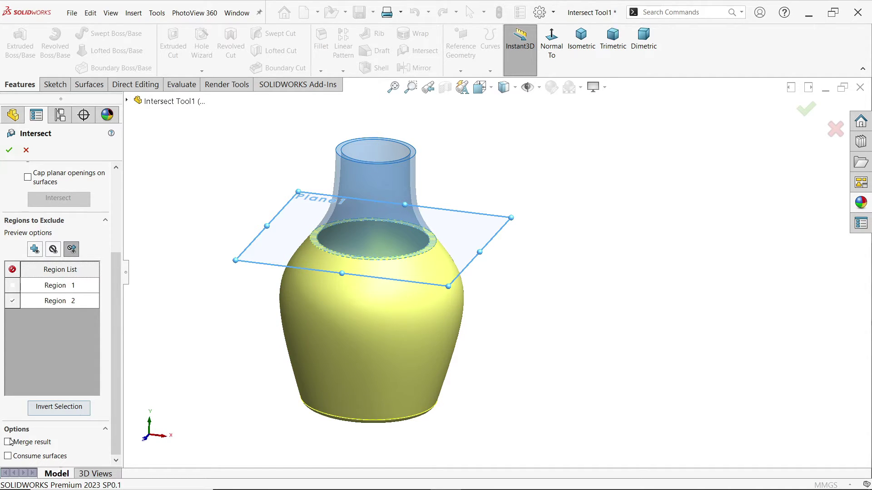
left_click(9, 150)
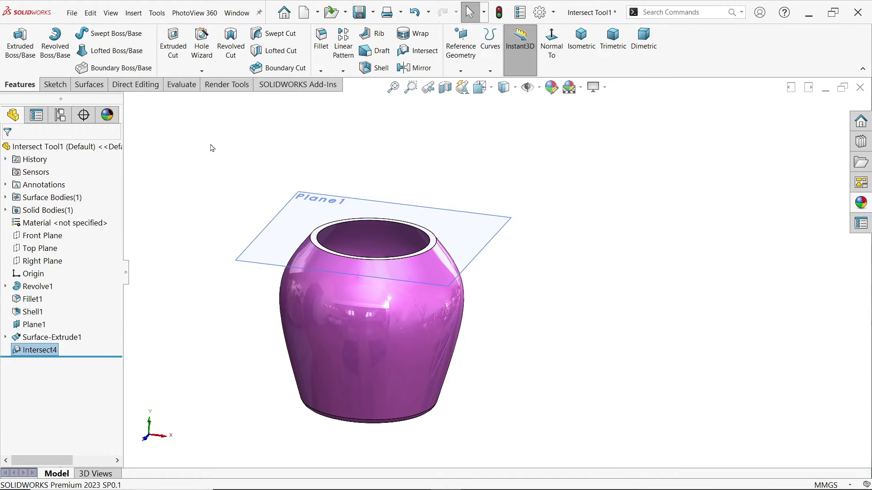
Step: Read the lower body's volume of 28973.31 mm³ in Mass Properties, then reopen Intersect4 for editing
left_click(180, 85)
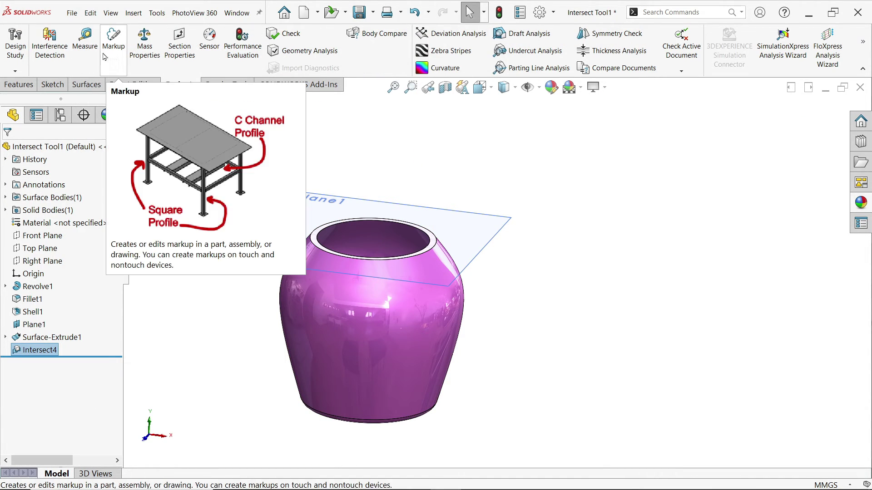
left_click(143, 50)
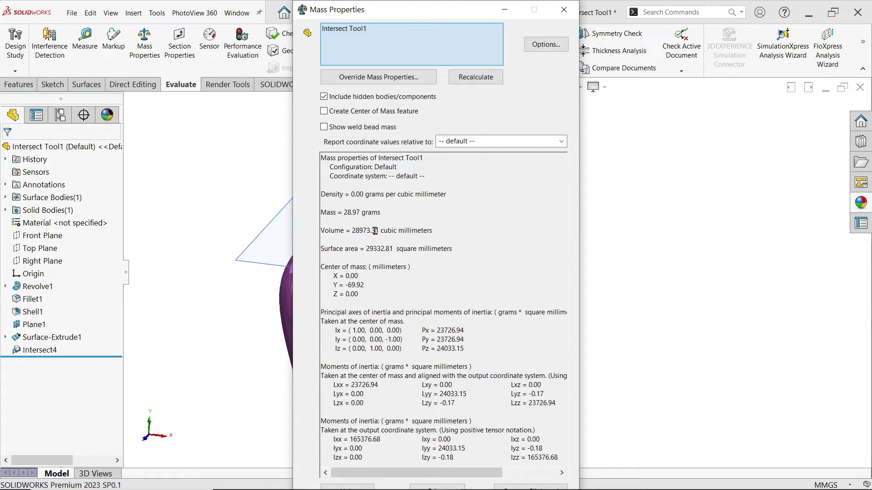
left_click_drag(381, 230, 340, 232)
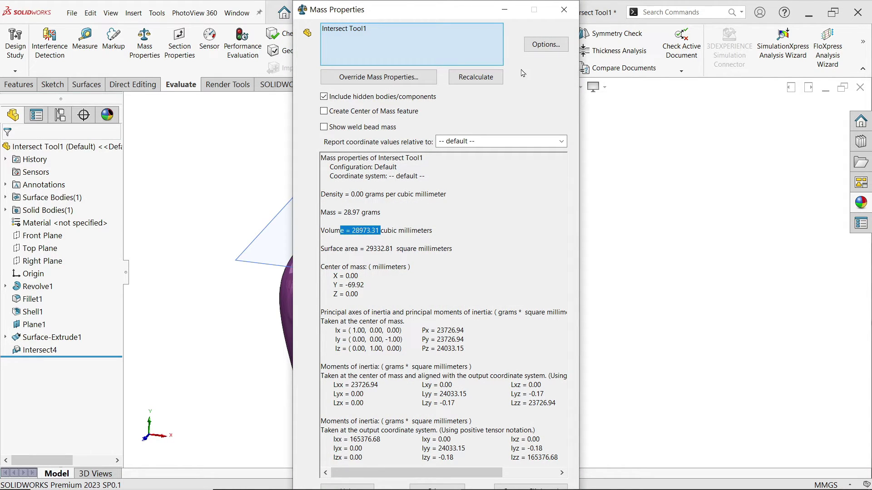
left_click(564, 10)
left_click(20, 354)
left_click(30, 326)
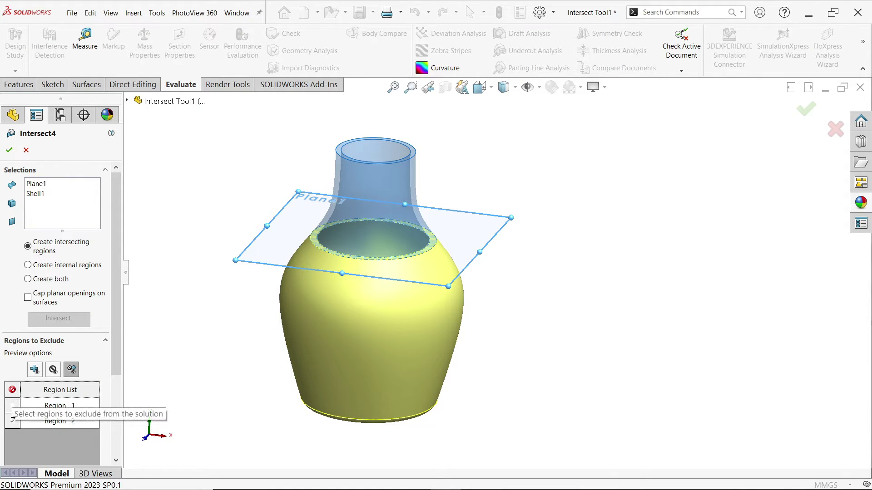
Step: Include Region 2 again in Intersect4 and confirm, keeping both regions as bodies
left_click(12, 421)
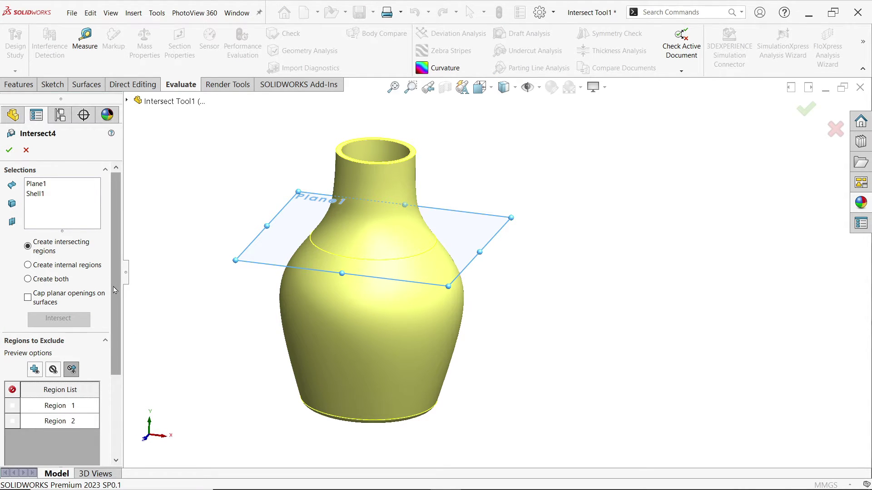
scroll(68, 236, "down", 3)
left_click(9, 151)
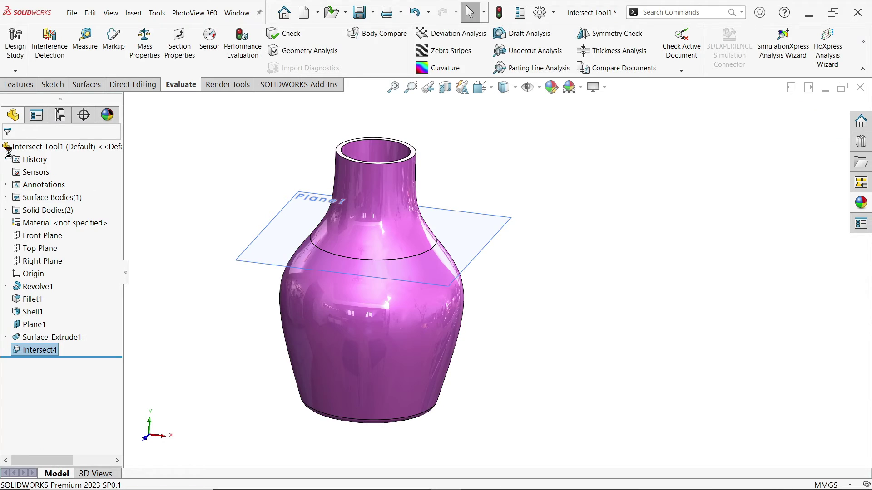
Step: Inspect the Intersect4[2] solid body and read the total volume of 36401.66 mm³
left_click(6, 210)
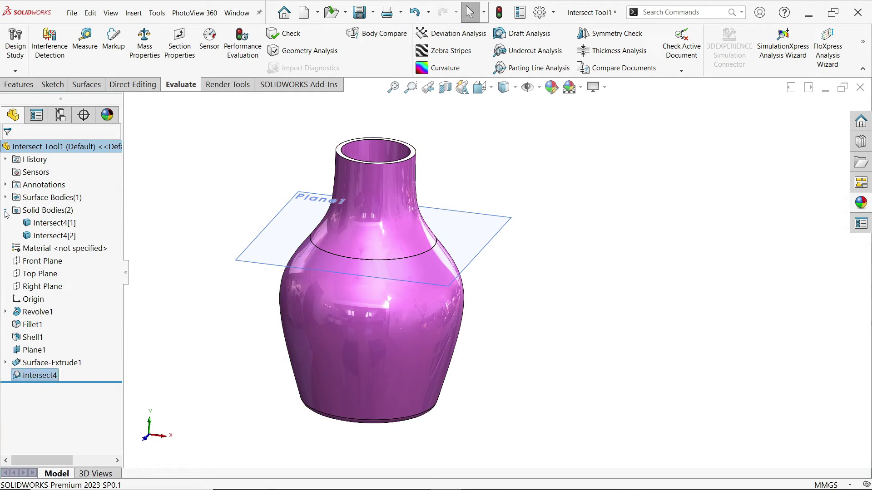
left_click(52, 223)
left_click(52, 236)
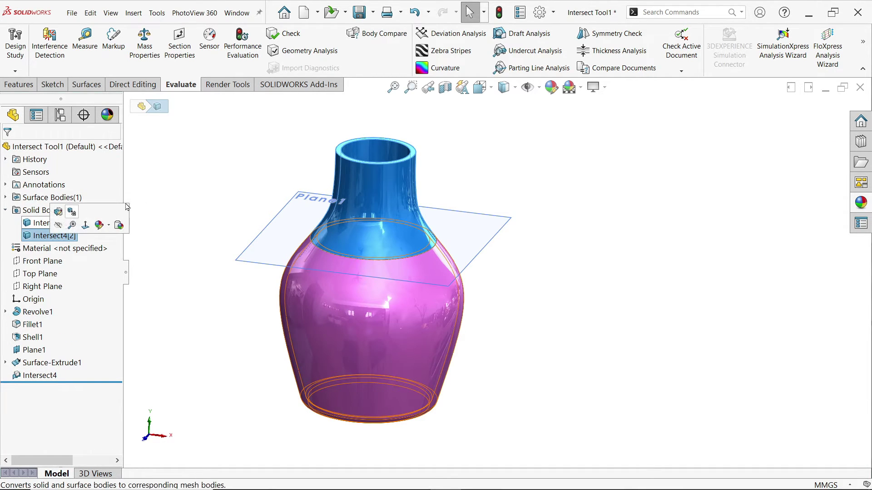
left_click(195, 179)
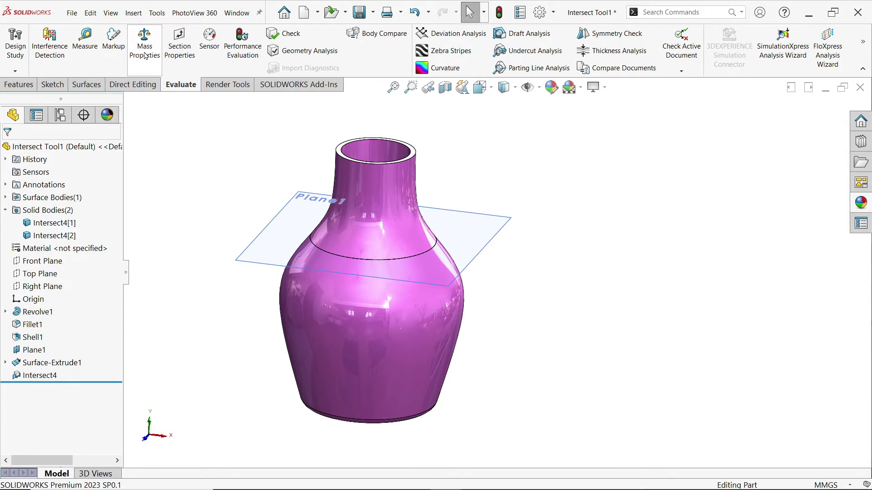
left_click(141, 68)
left_click_drag(394, 231, 353, 231)
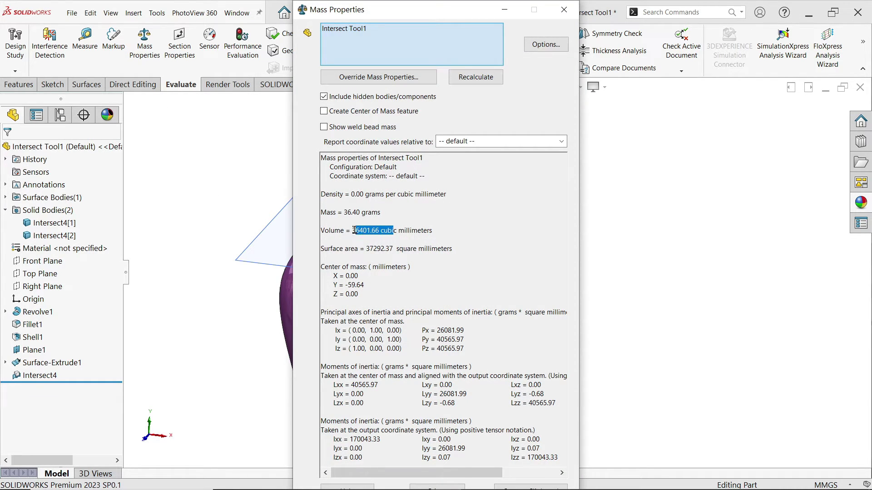
left_click(563, 11)
Step: Edit Intersect4 with Merge result checked so both regions fuse into one solid body
left_click(37, 375)
left_click(48, 346)
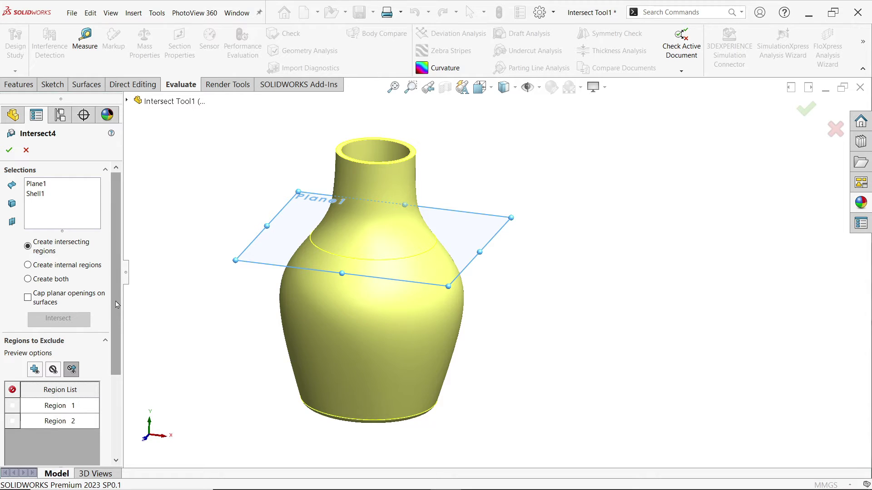
scroll(117, 304, "down", 5)
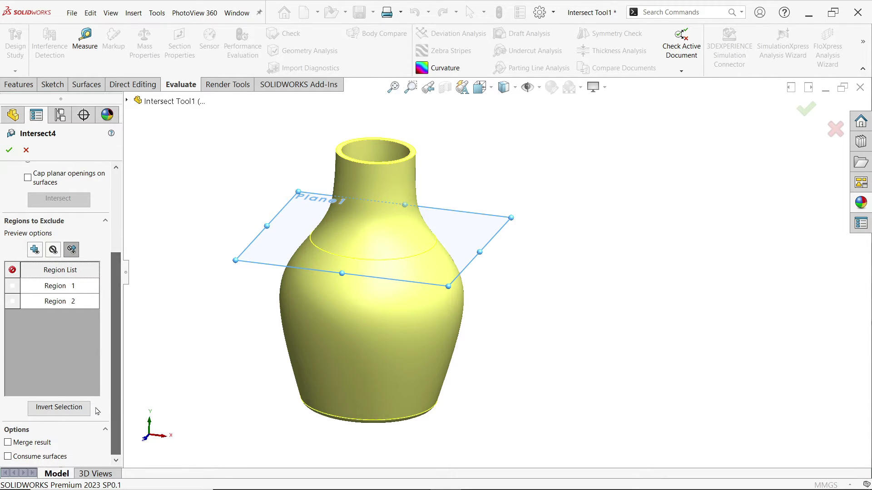
left_click(40, 444)
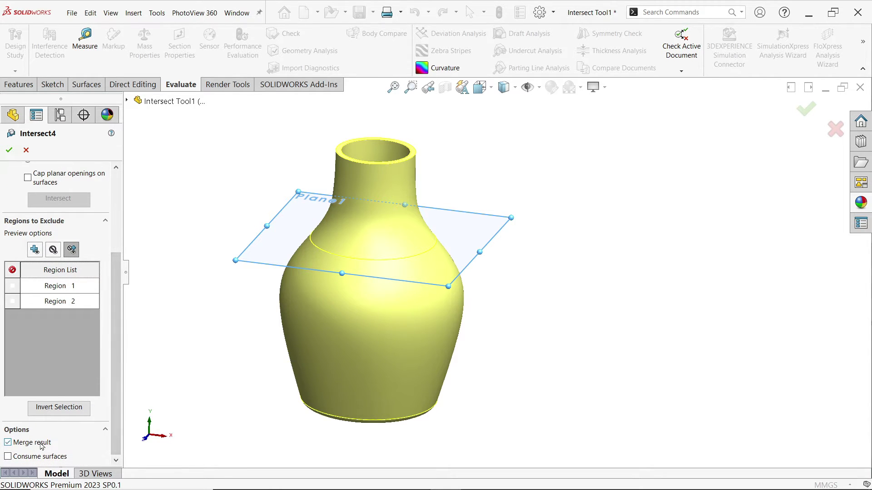
left_click(9, 149)
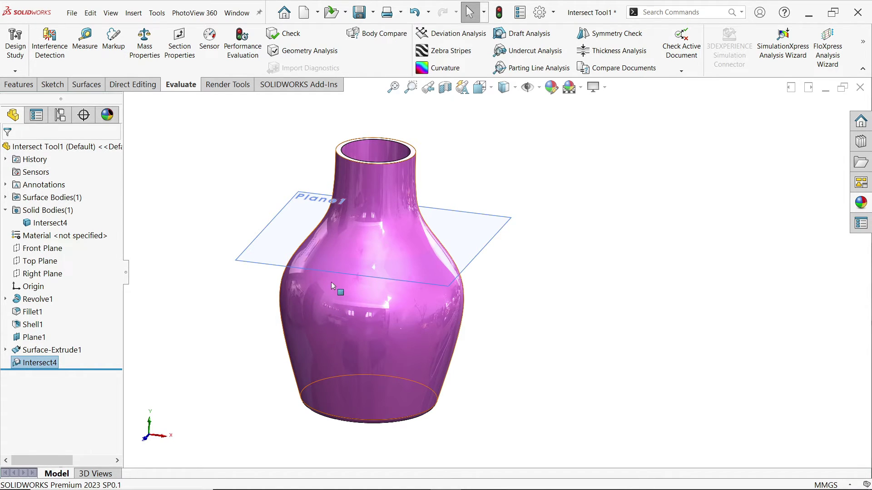
left_click(44, 224)
left_click(40, 362)
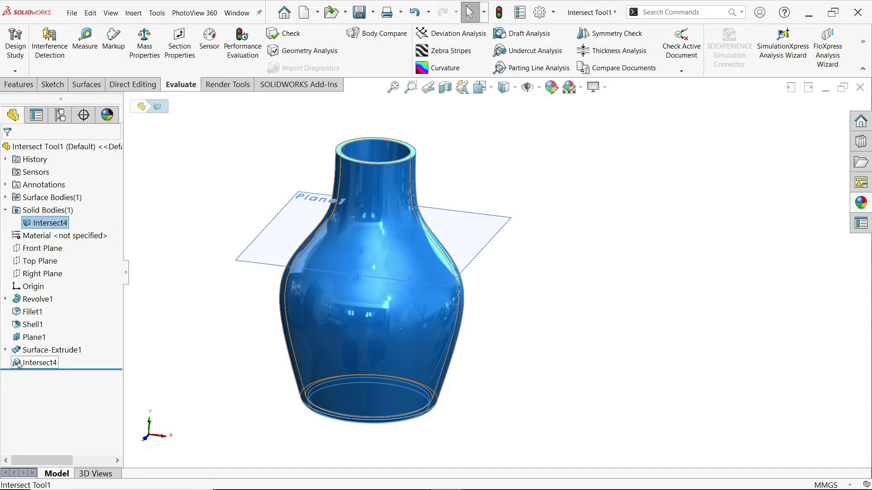
Step: Rebuild Intersect4 with Create internal regions, keep Region 1 included, and apply it
left_click(27, 347)
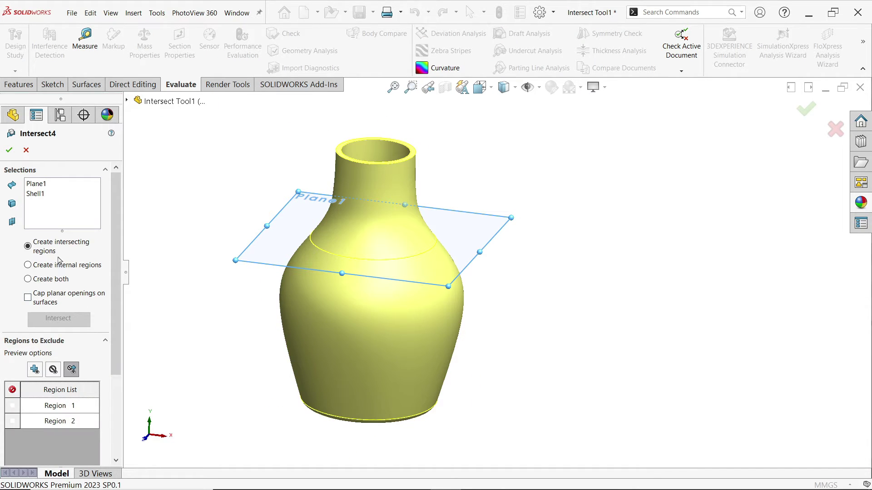
left_click(49, 267)
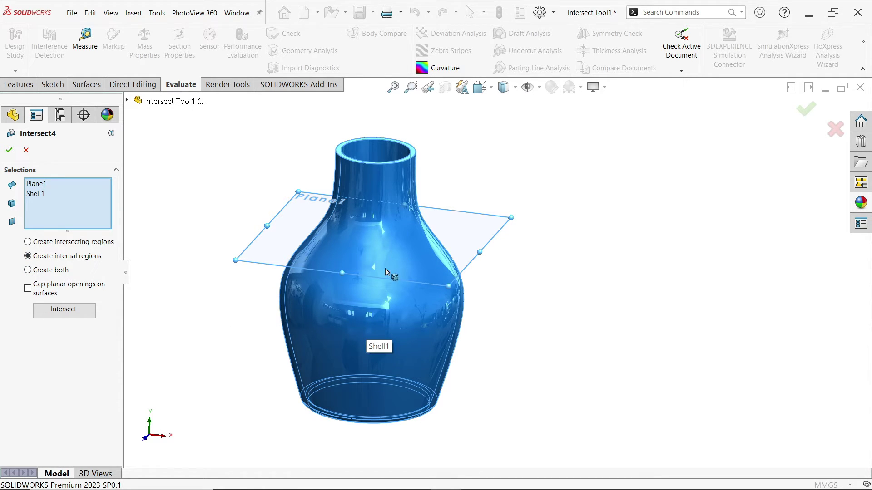
left_click(59, 311)
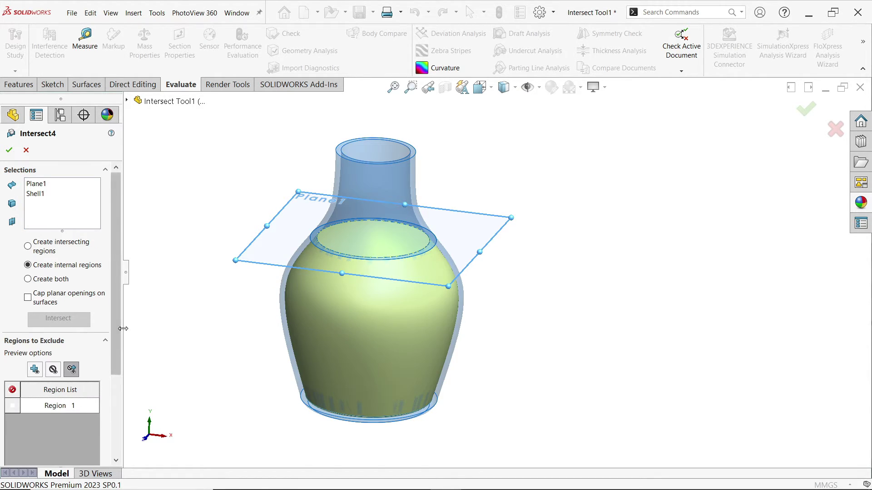
left_click_drag(115, 322, 114, 380)
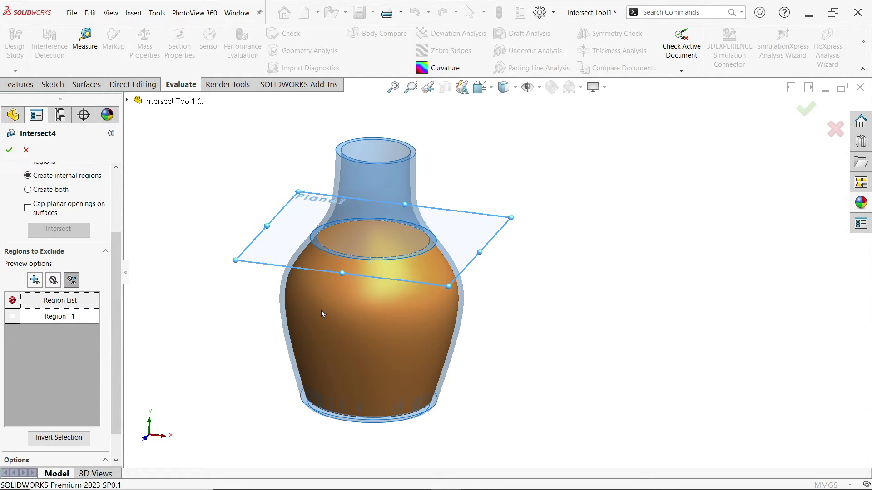
scroll(116, 353, "down", 2)
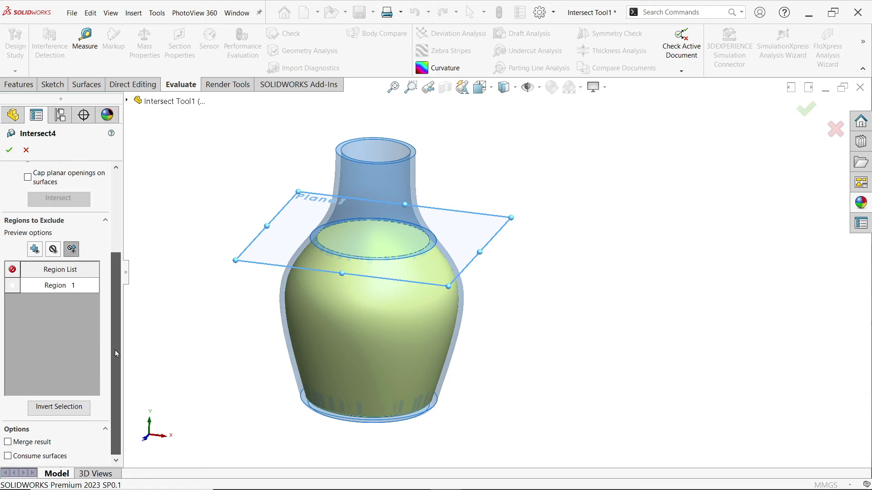
left_click(54, 409)
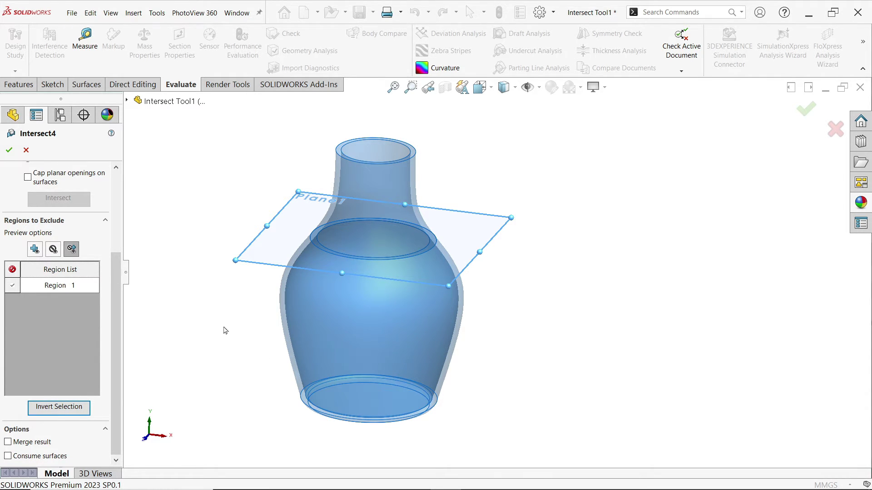
left_click(69, 408)
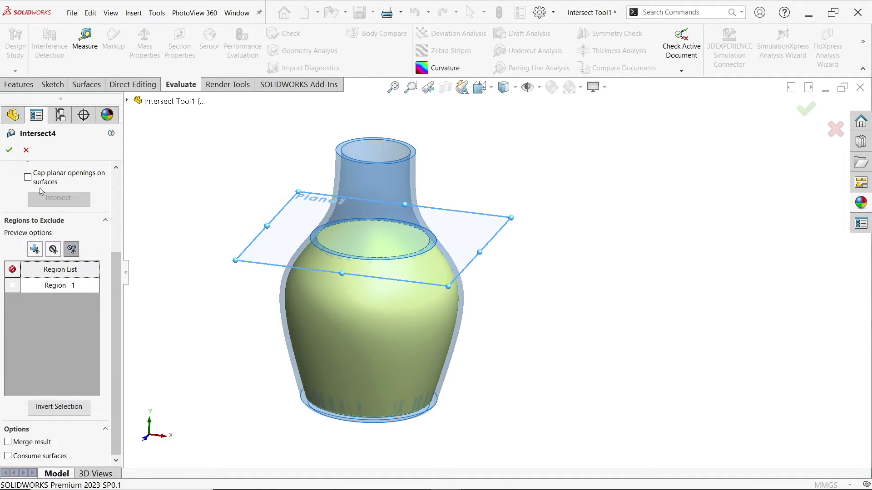
left_click(10, 150)
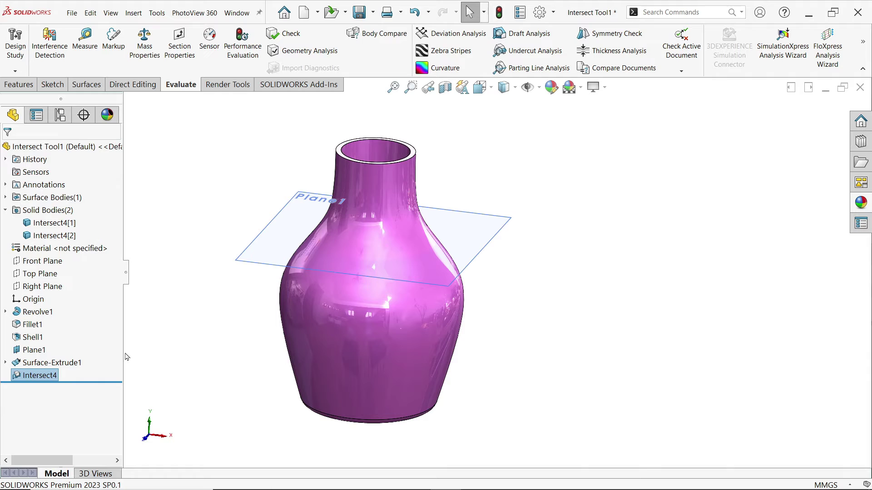
left_click(52, 235)
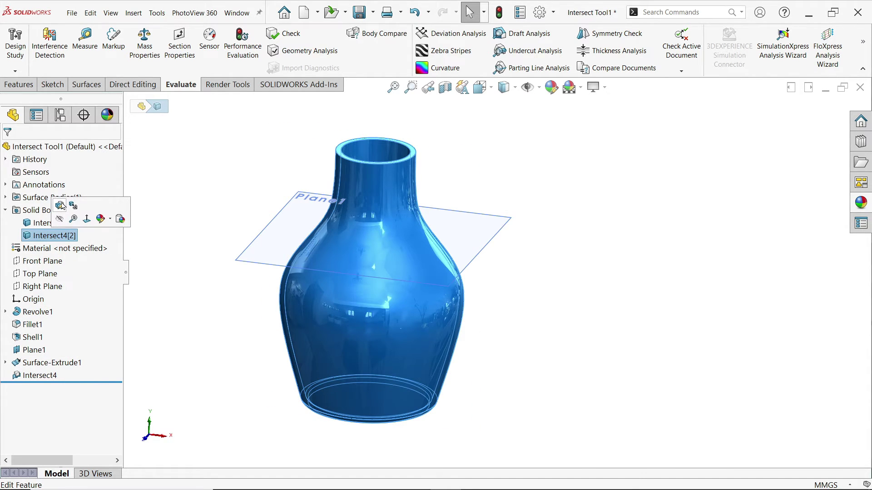
left_click(57, 219)
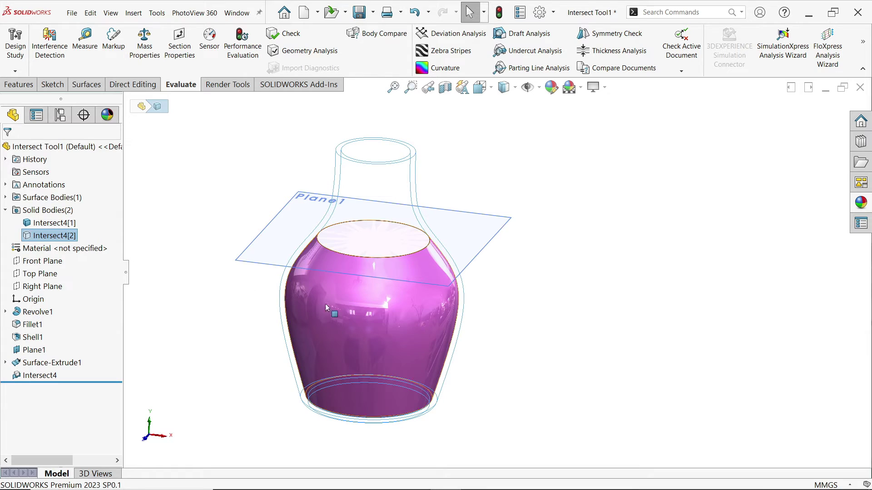
scroll(363, 300, "down", 3)
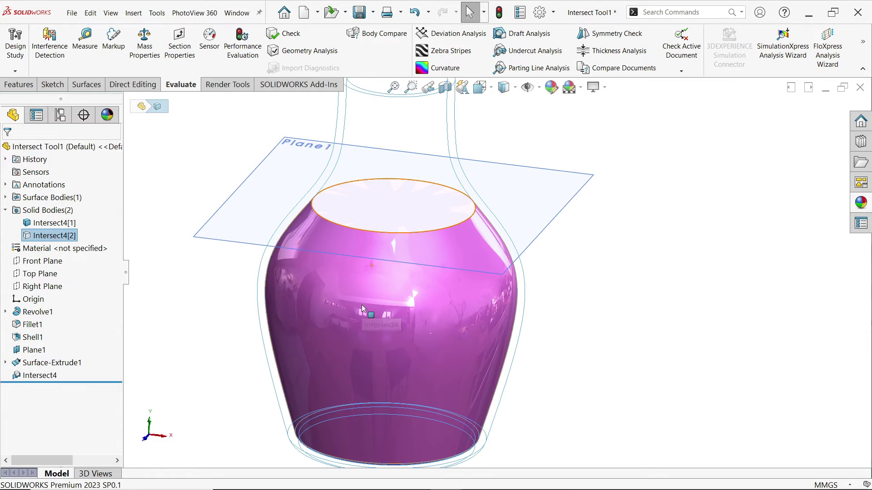
left_click(347, 287)
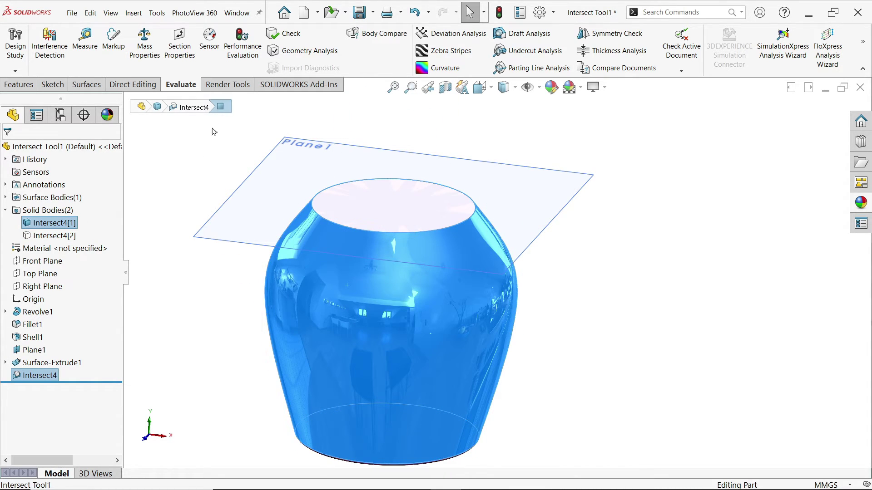
left_click(144, 45)
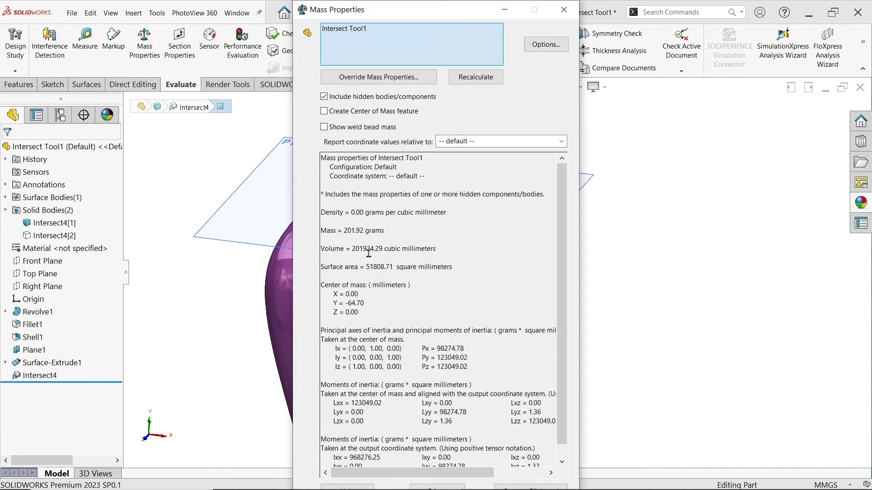
left_click_drag(399, 253, 348, 246)
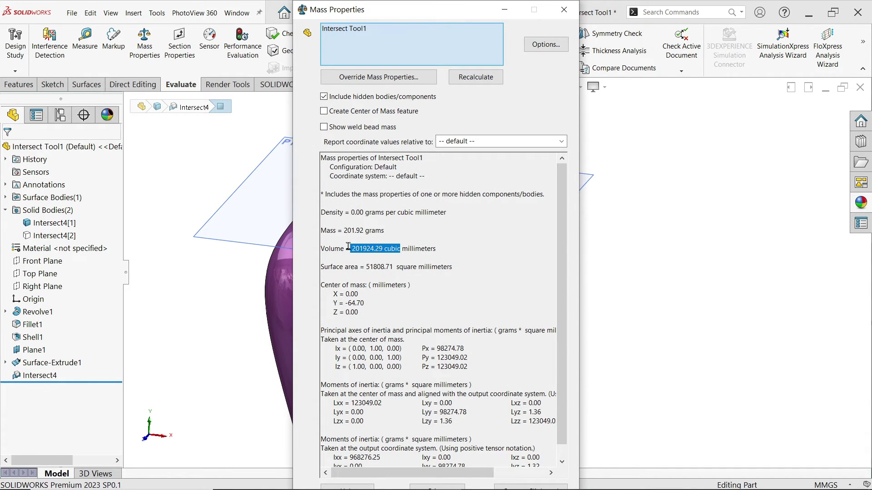
left_click(564, 9)
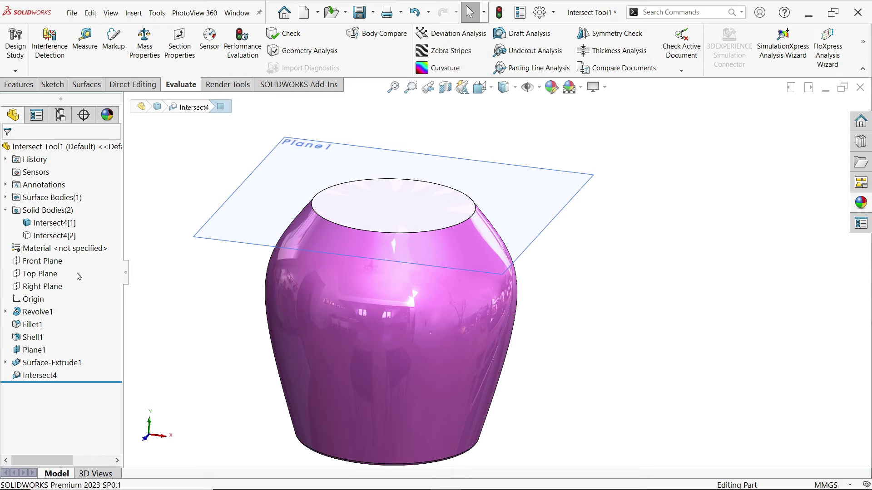
left_click(56, 237)
left_click(67, 227)
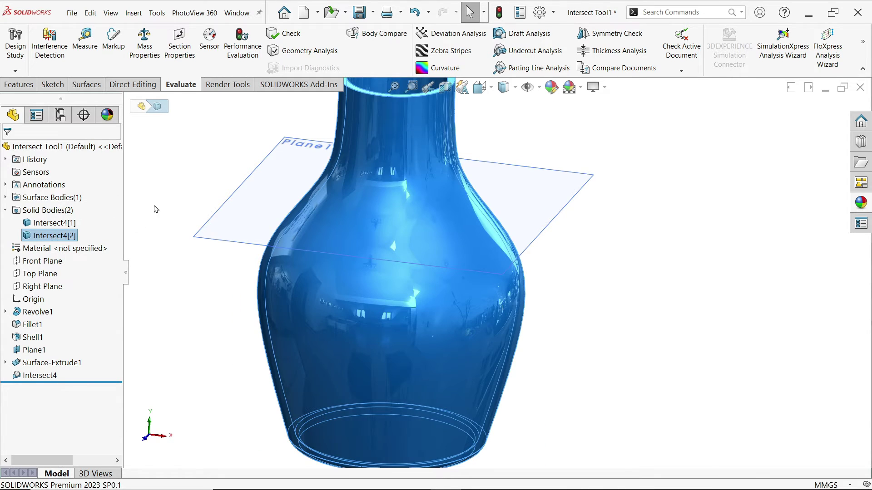
Step: Reopen Intersect4, switch to Create both, and recompute its regions
left_click(40, 375)
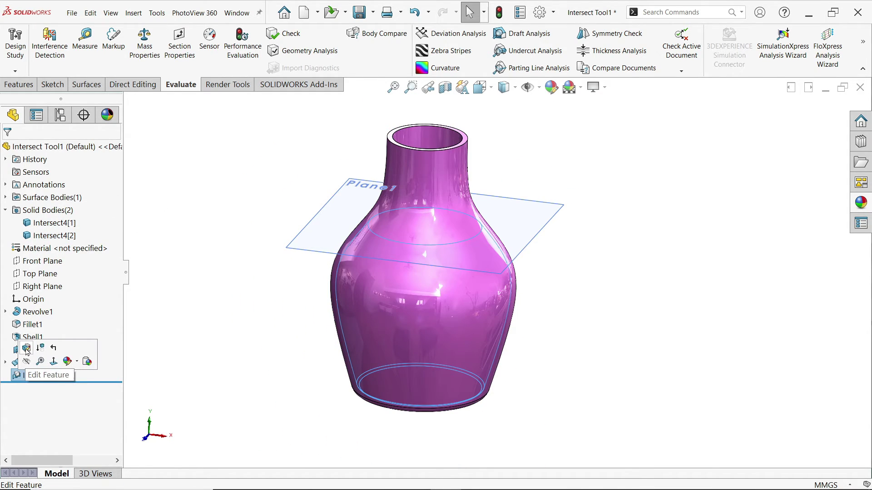
left_click(26, 352)
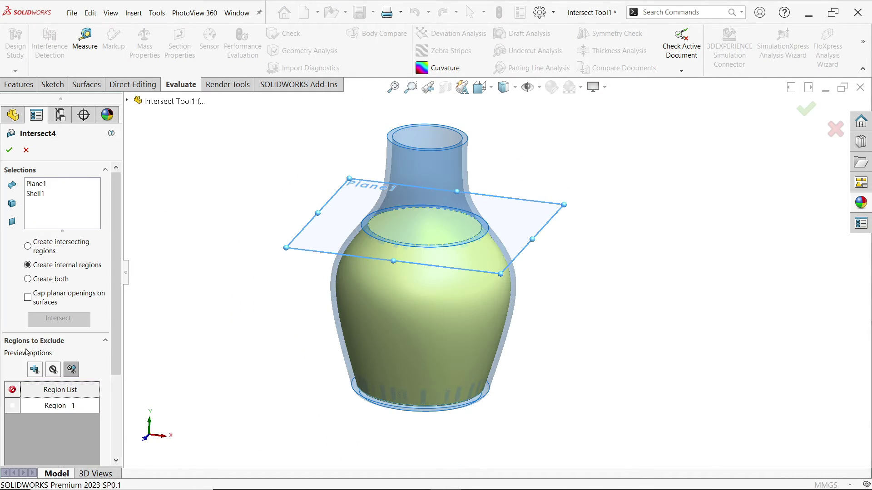
left_click(52, 281)
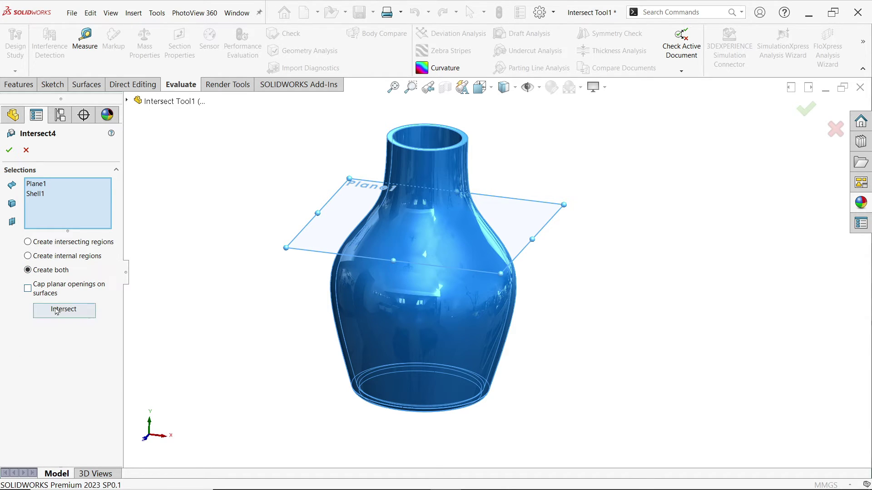
left_click(57, 312)
Step: Exclude Region 2 and Region 3 and apply, leaving one body below Plane1
scroll(91, 345, "down", 3)
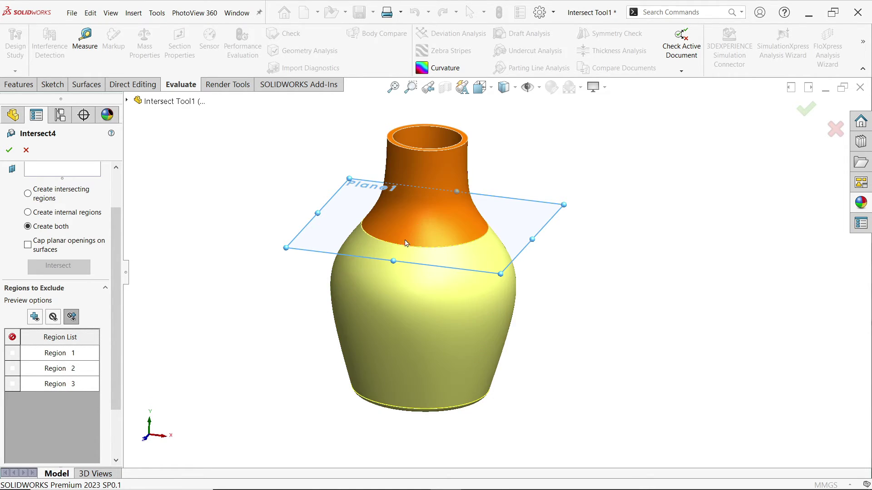
left_click(10, 369)
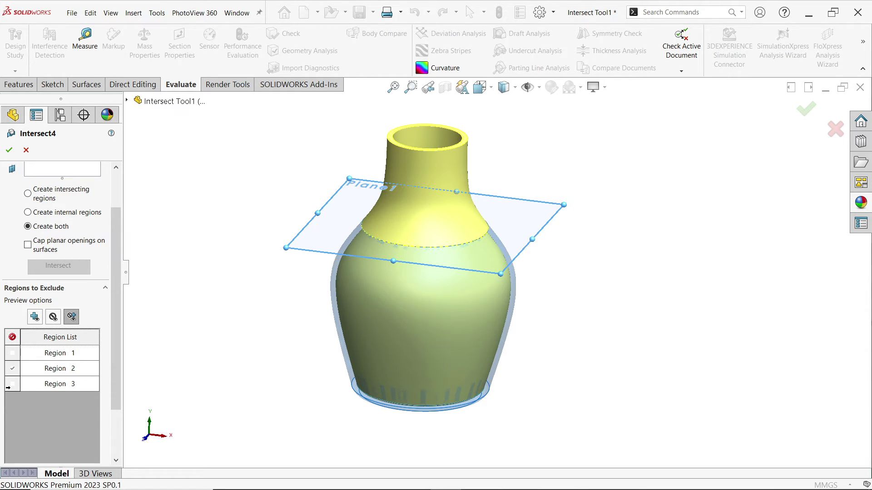
left_click(10, 385)
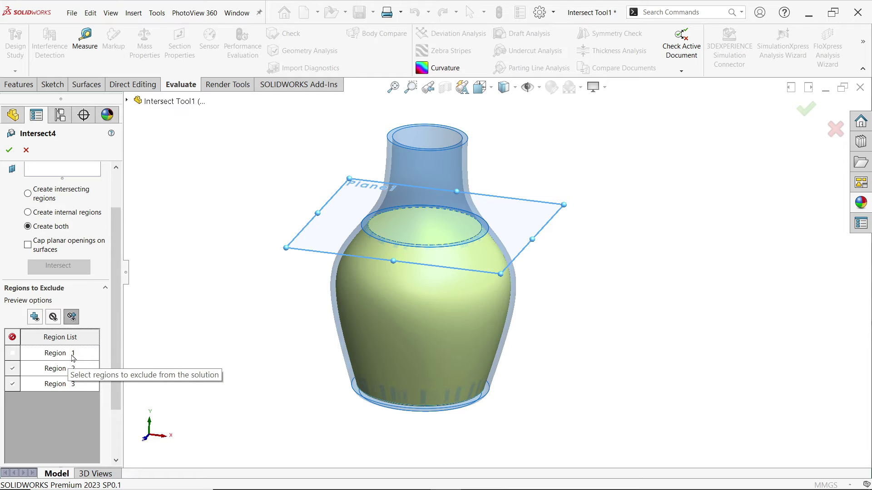
scroll(117, 341, "down", 3)
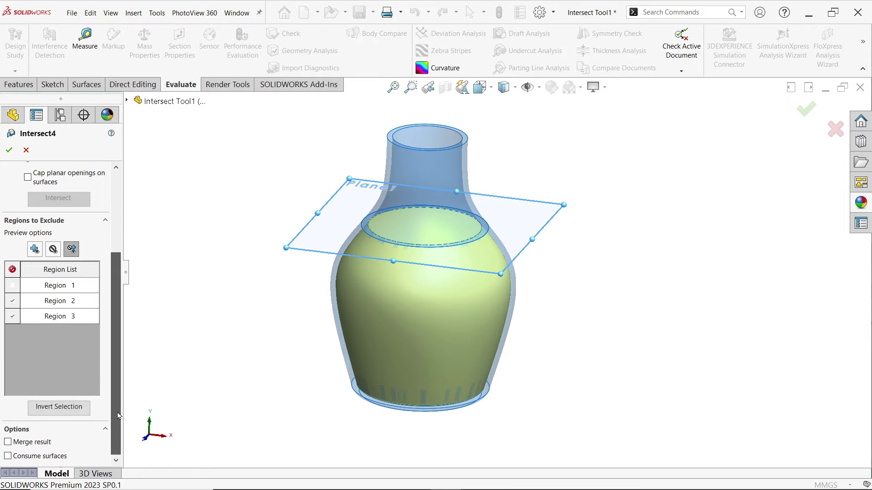
left_click(9, 151)
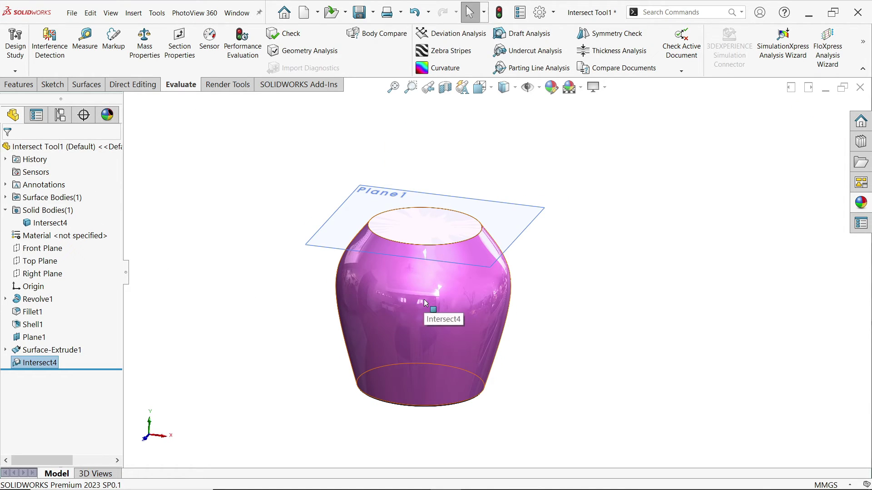
Step: Re-edit Intersect4 with Regions 1, 2 and 3 all kept and Merge result on, so the whole vase is one body
left_click(19, 367)
left_click(20, 348)
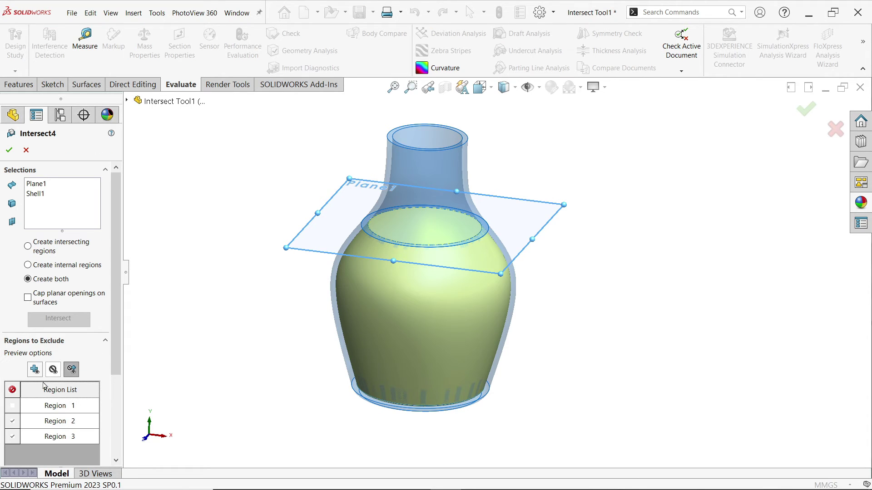
left_click(11, 406)
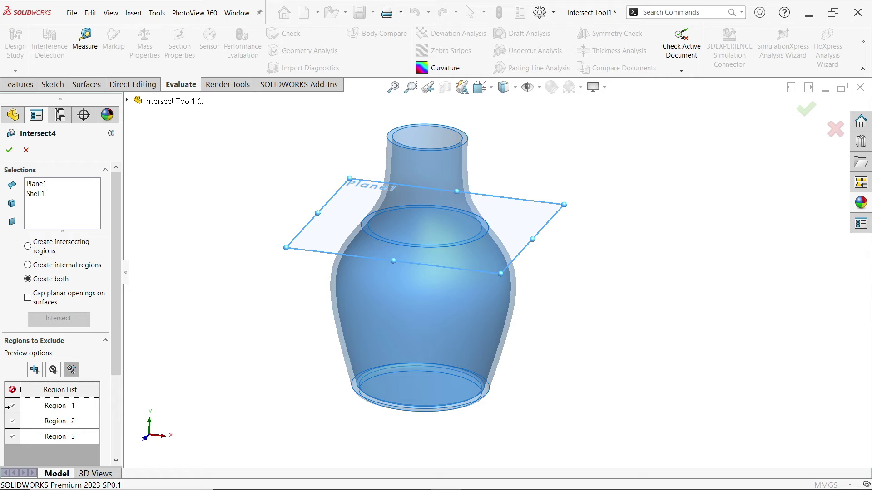
left_click(11, 406)
left_click(11, 421)
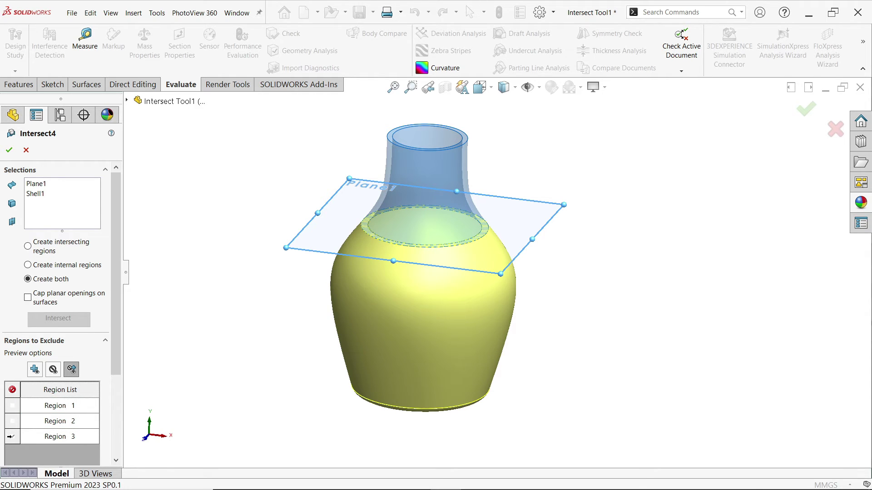
left_click(10, 436)
scroll(111, 420, "down", 5)
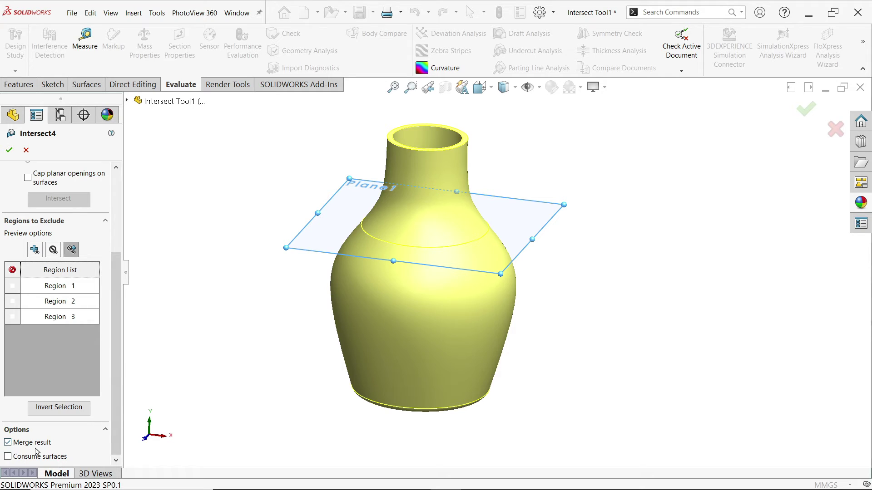
left_click(9, 149)
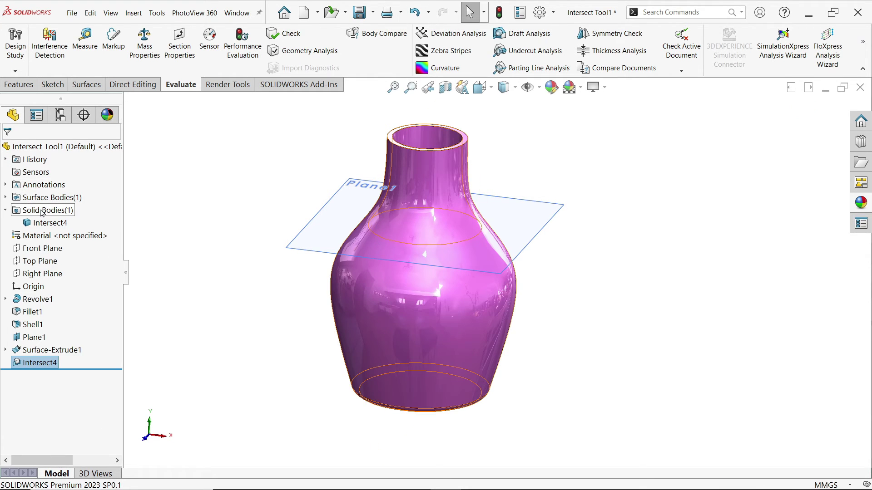
left_click(216, 182)
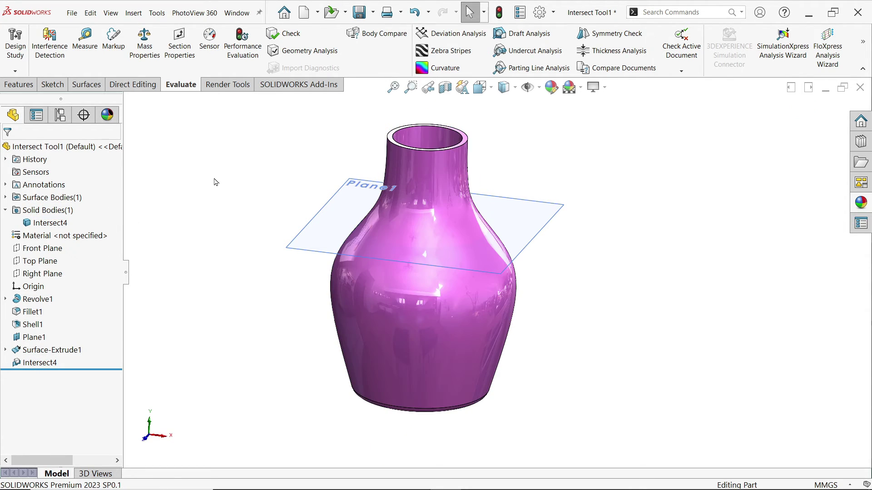
left_click(445, 88)
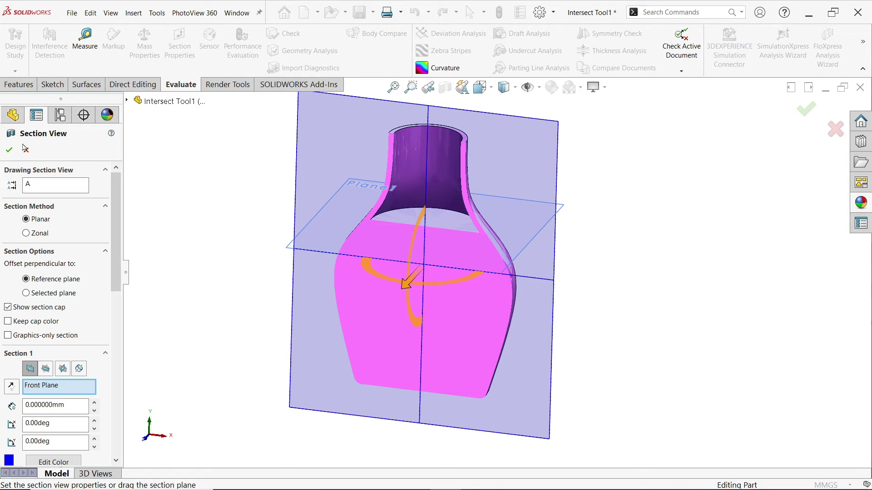
left_click(9, 152)
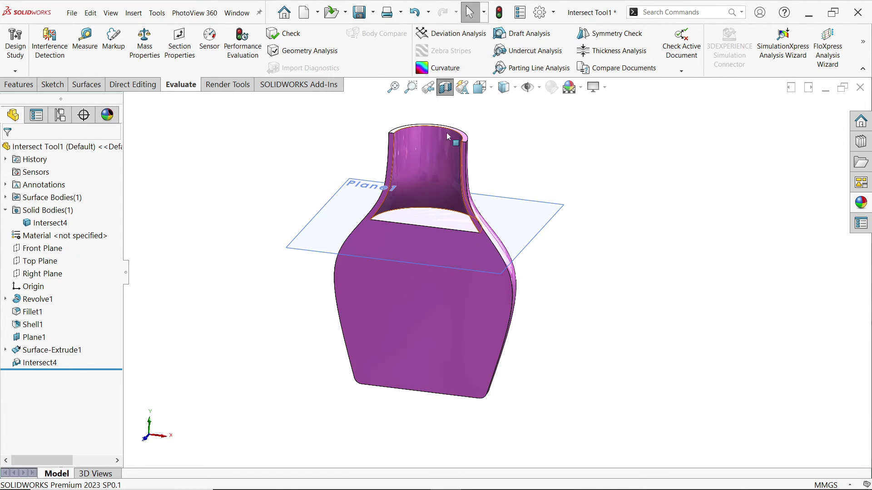
left_click(445, 88)
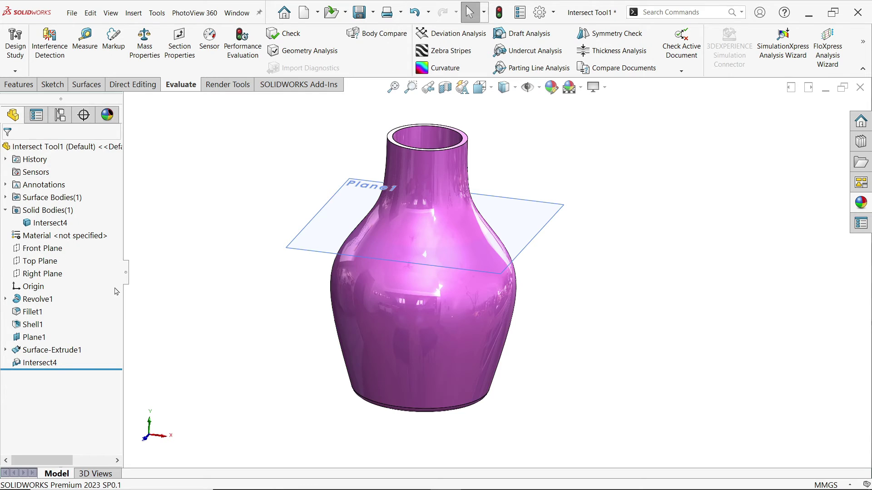
Step: Delete the Intersect4 feature
right_click(50, 367)
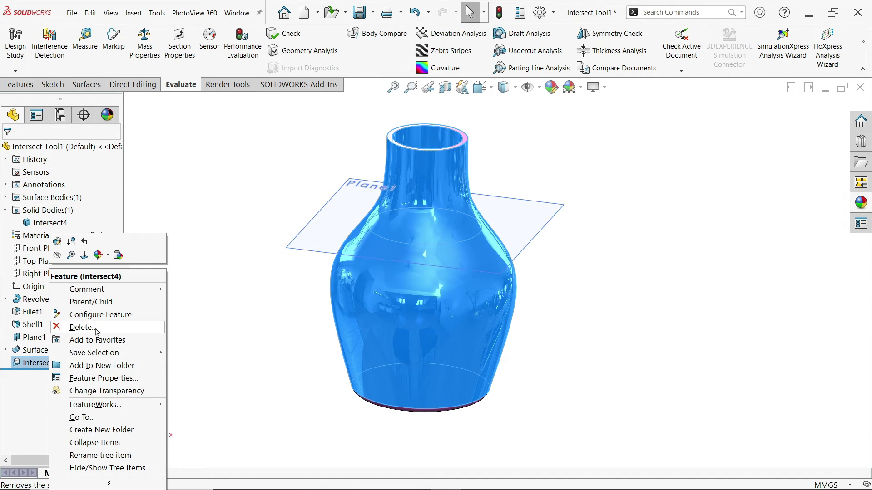
left_click(75, 325)
left_click(511, 96)
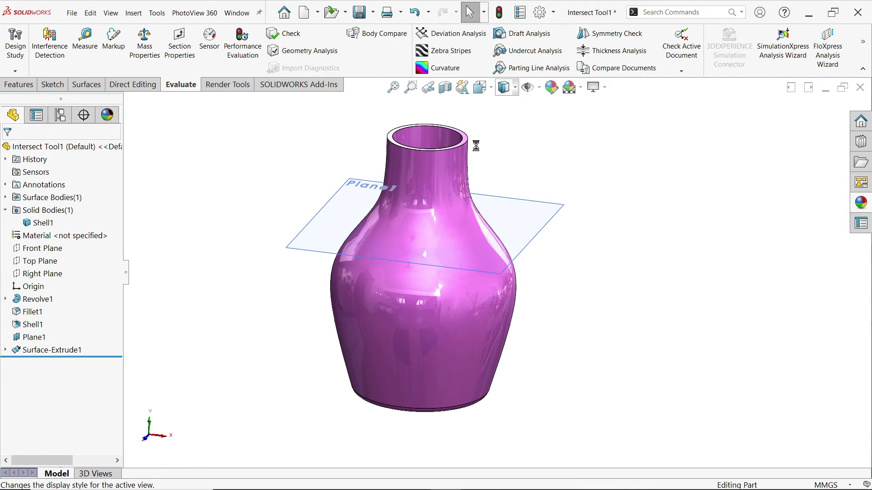
Step: Show the hidden wavy Surface-Extrude1 sheet alongside the shelled vase
left_click(50, 351)
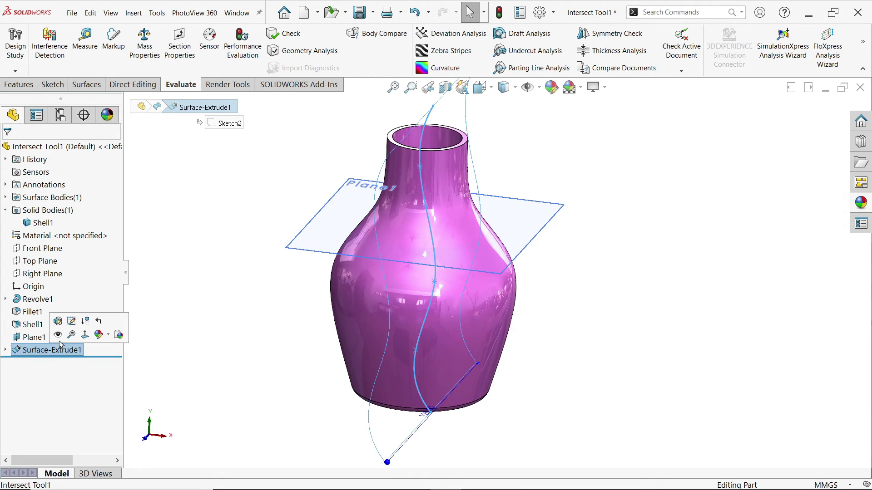
left_click(59, 338)
left_click(248, 317)
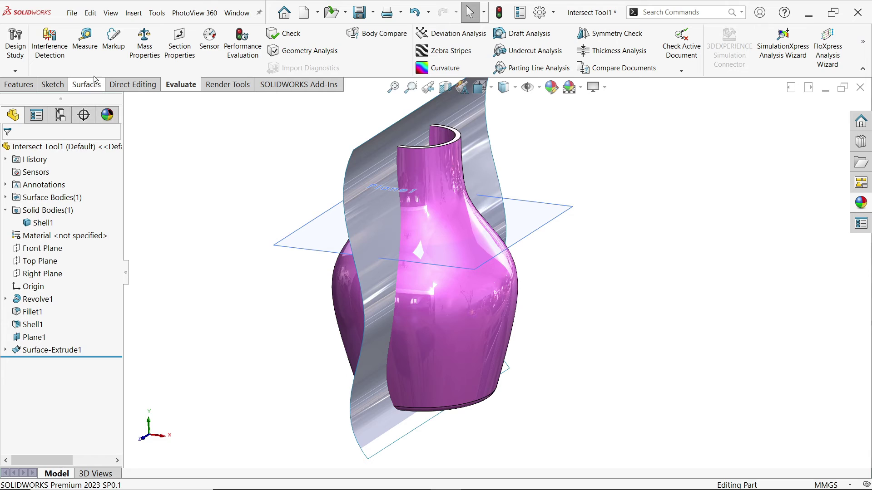
left_click(19, 84)
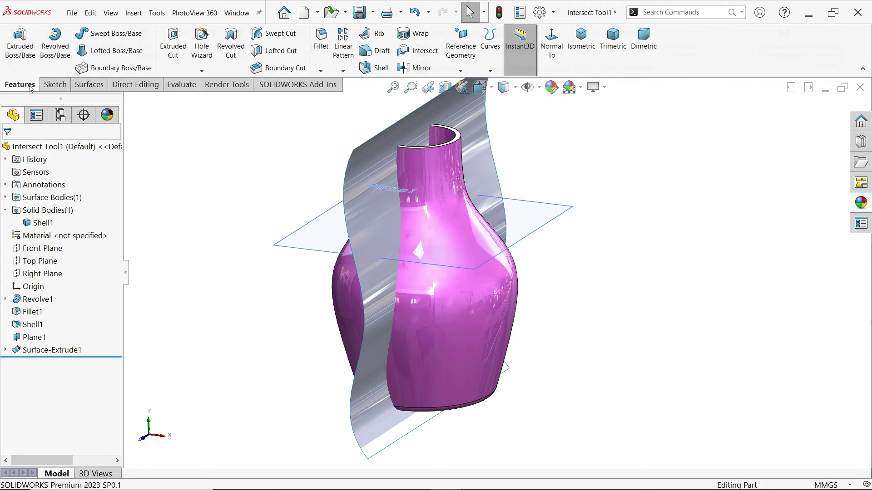
Step: Start an Intersect of Plane1, Surface-Extrude1 and Shell1, and compute the split regions
left_click(426, 52)
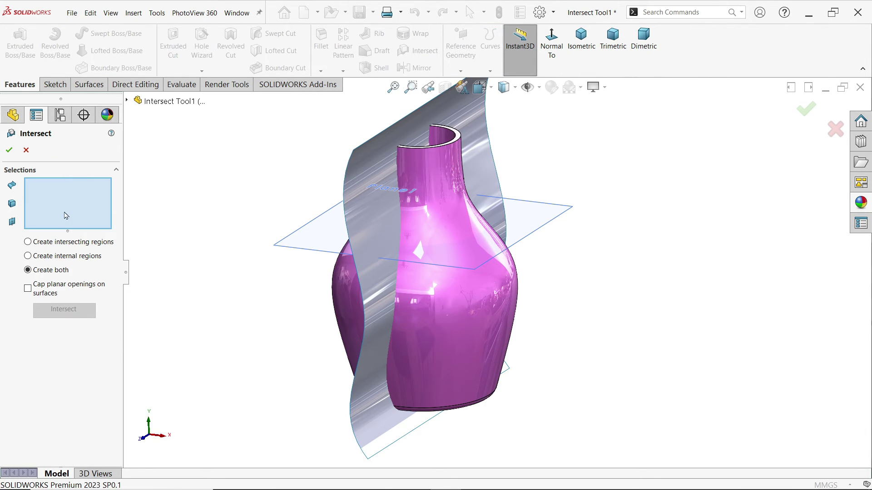
left_click(562, 217)
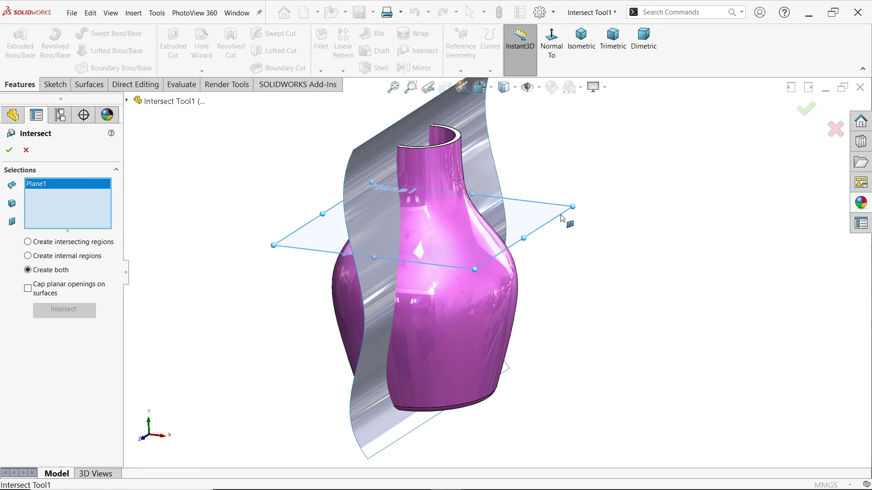
left_click(494, 152)
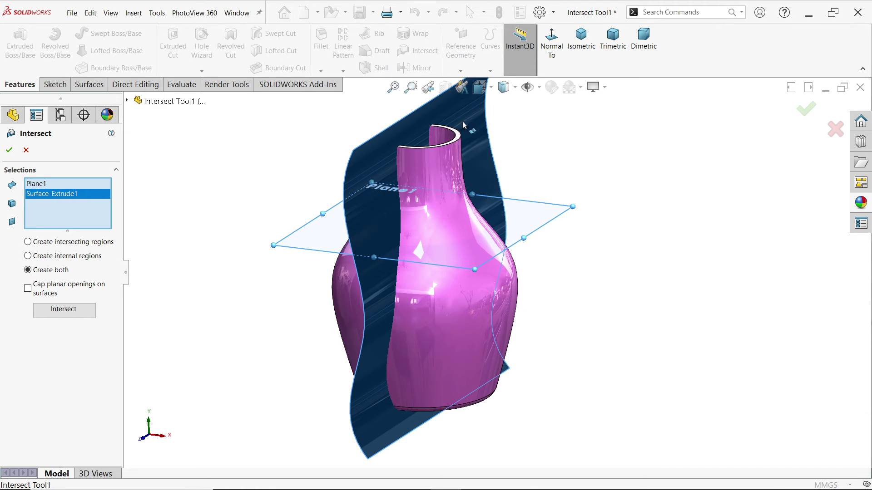
left_click(459, 338)
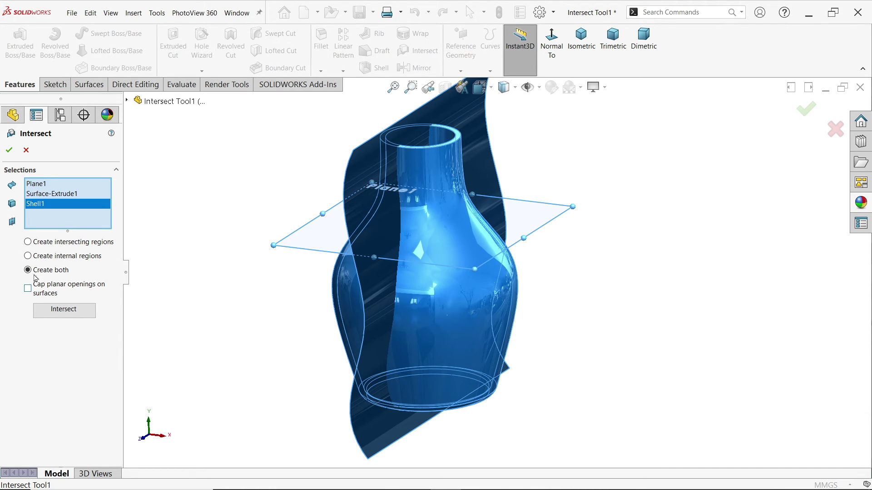
left_click(63, 312)
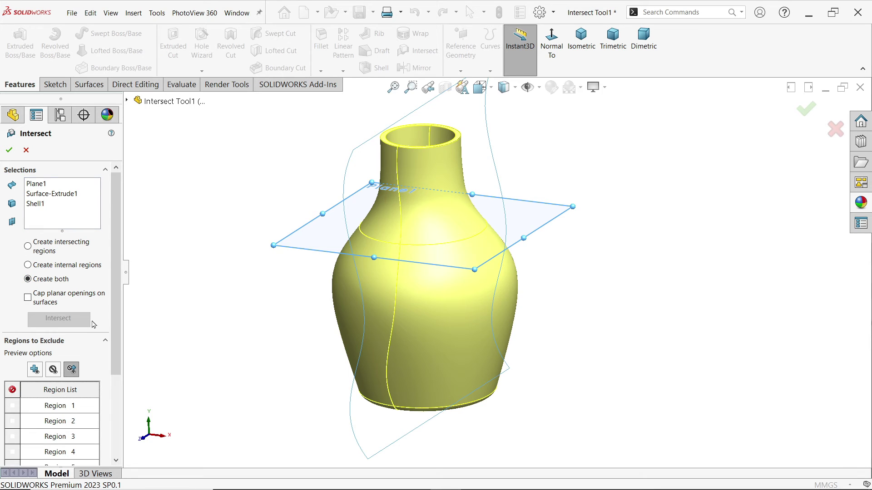
left_click_drag(115, 325, 109, 380)
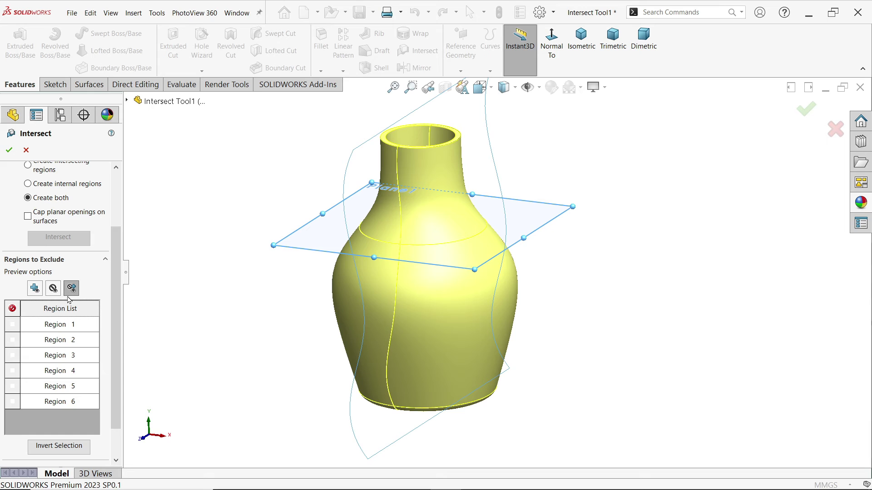
Step: Exclude Regions 1, 2, 3, 5 and 6, keeping only Region 4 merged as Intersect5
left_click(12, 402)
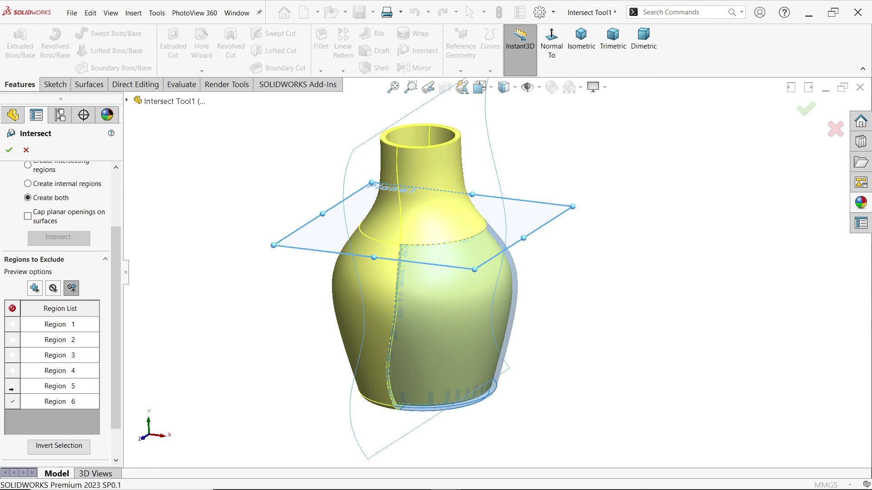
left_click(12, 386)
left_click(12, 386)
left_click(11, 371)
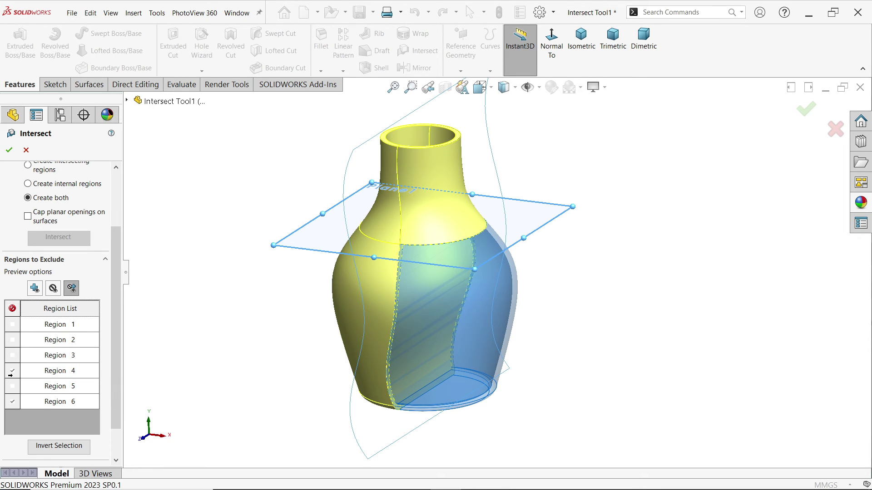
left_click(12, 371)
left_click(12, 355)
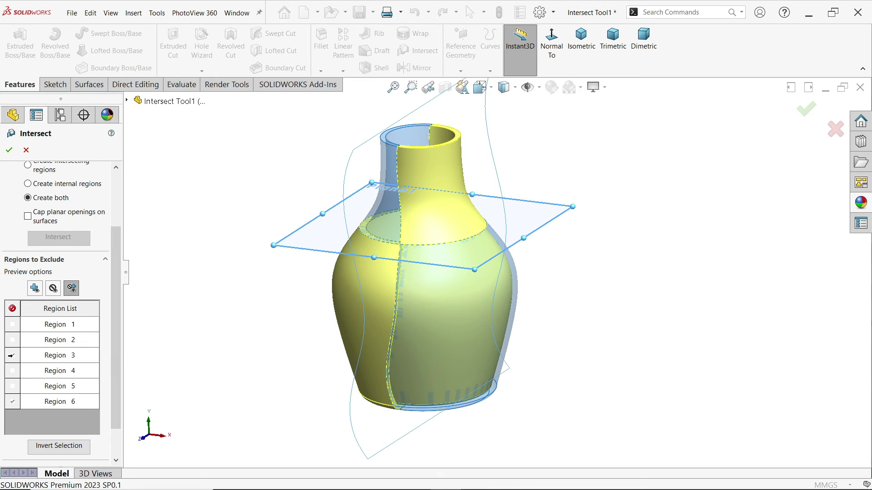
left_click(11, 340)
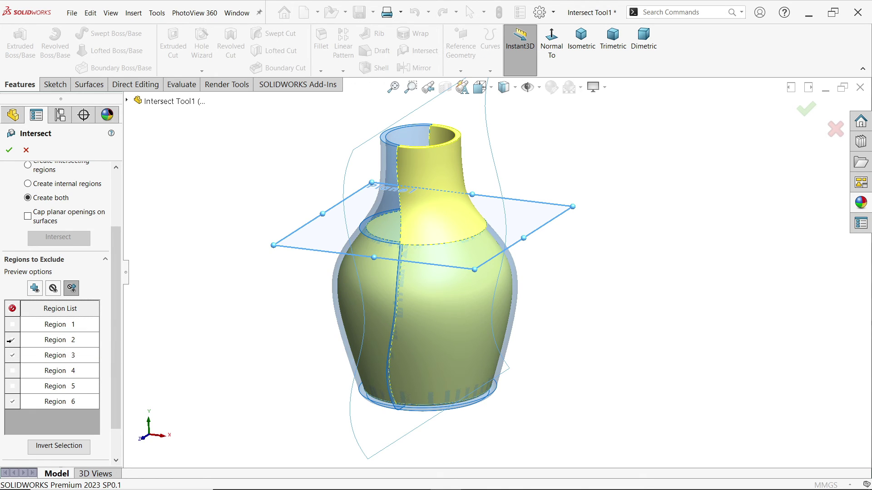
left_click(12, 324)
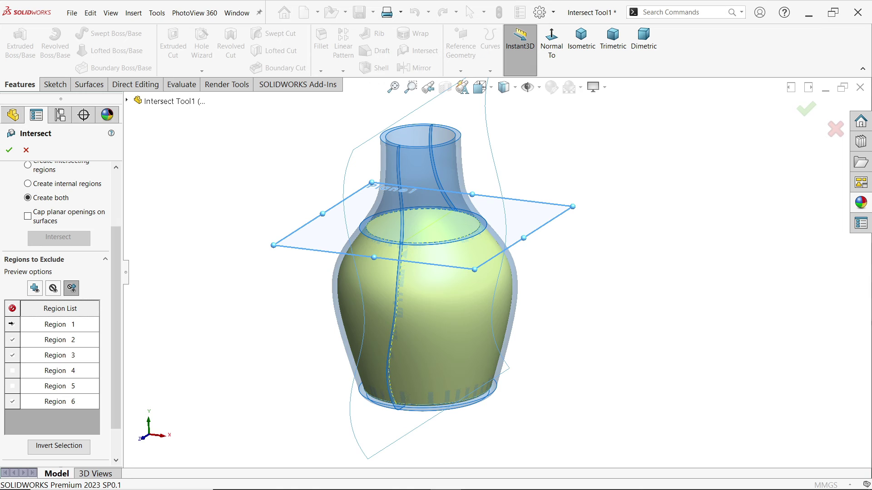
left_click(11, 386)
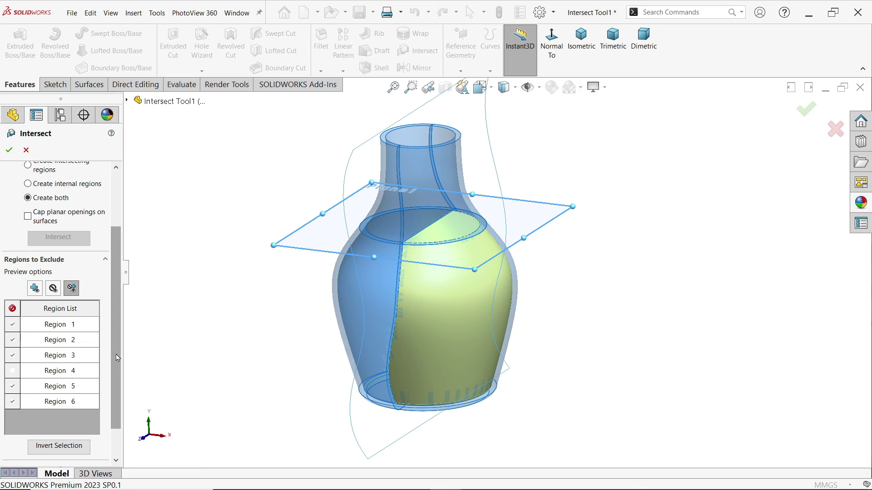
left_click_drag(120, 358, 119, 385)
left_click(9, 150)
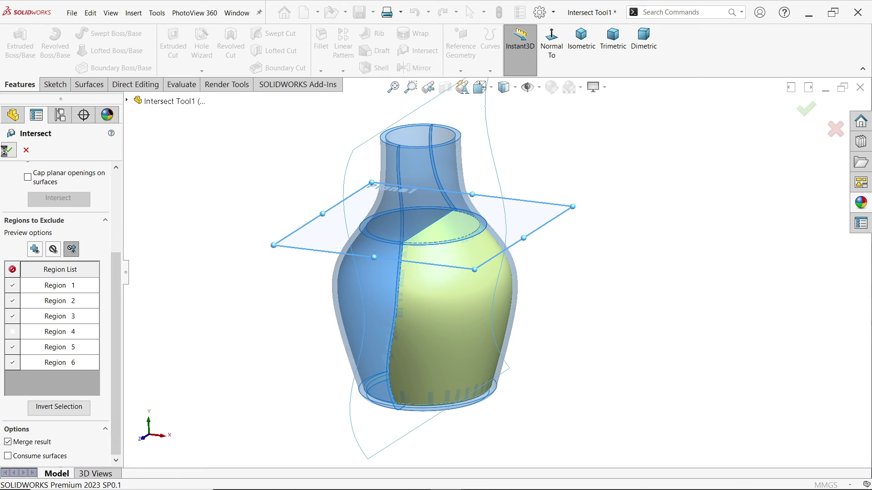
middle_click_drag(461, 323, 459, 273)
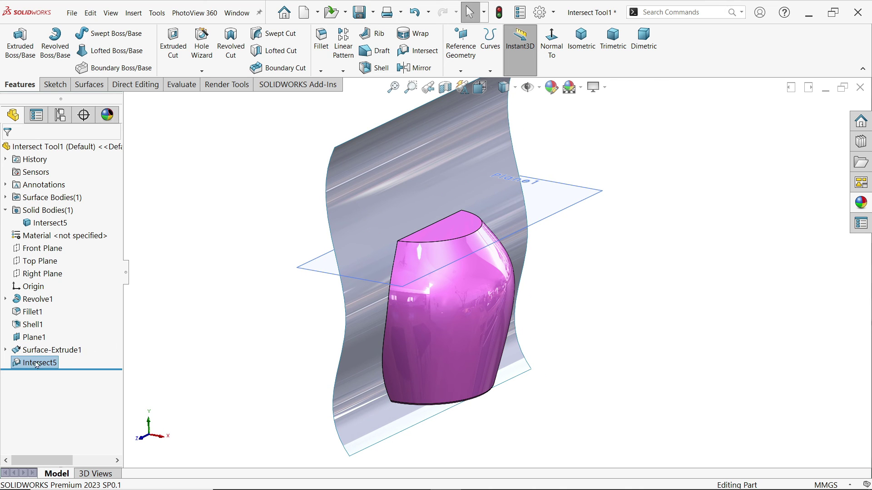
Step: Reapply Intersect5 with Consume surfaces on, leaving only the solid lower vase segment without the wavy surface
left_click(19, 363)
left_click(30, 336)
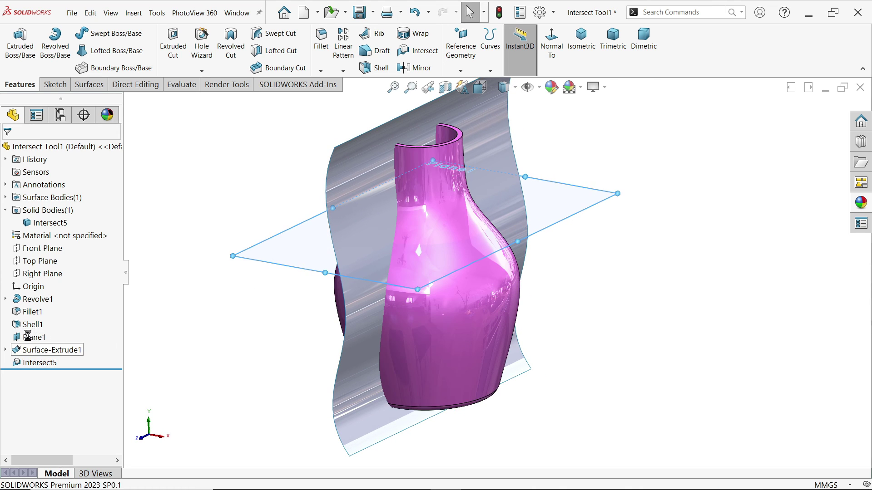
scroll(63, 395, "down", 5)
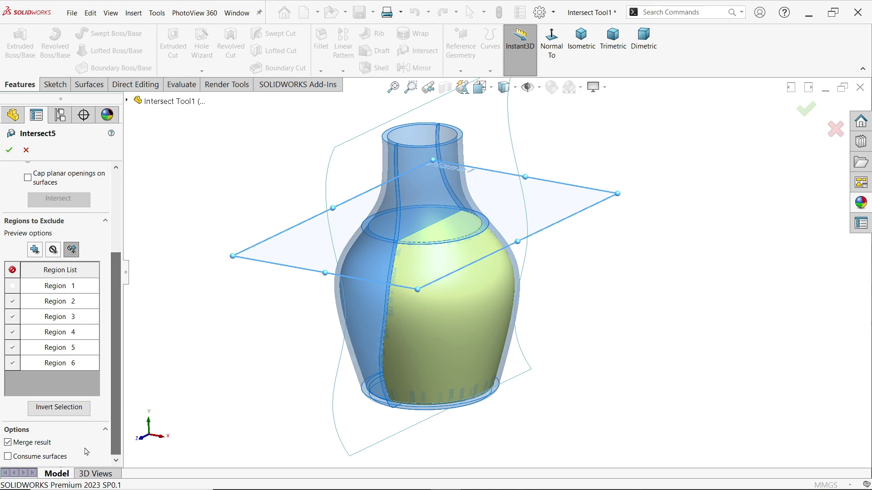
left_click(9, 150)
mouse_move(316, 307)
middle_mouse_down()
mouse_move(399, 331)
mouse_move(334, 301)
mouse_move(315, 216)
mouse_move(323, 288)
mouse_move(315, 323)
middle_mouse_up()
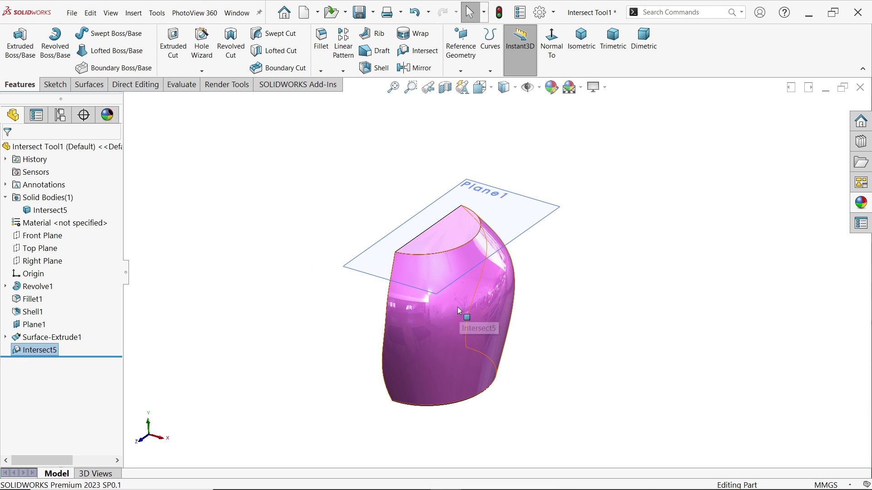